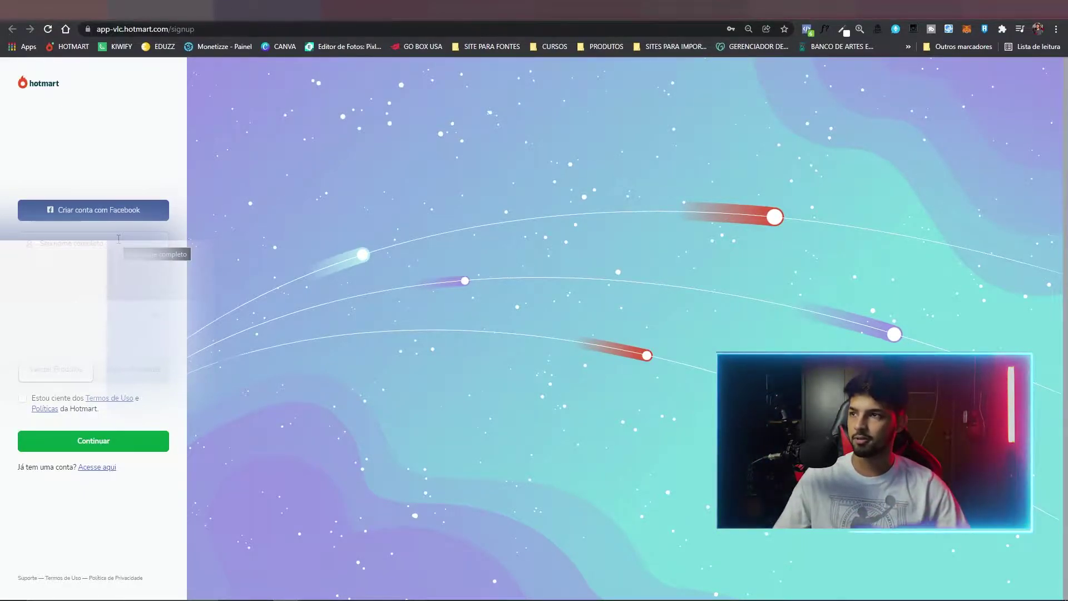
Fill in name, e-mail and password, choose Vender Produtos, accept the Termos de Uso and submit, correcting the e-mail.
left_click(119, 238)
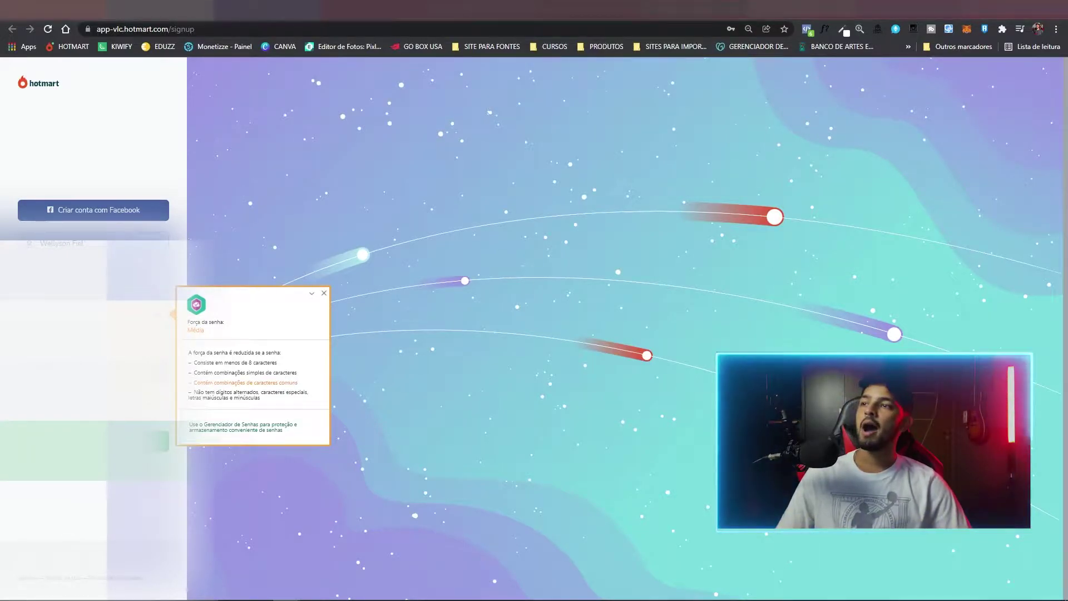
left_click(323, 293)
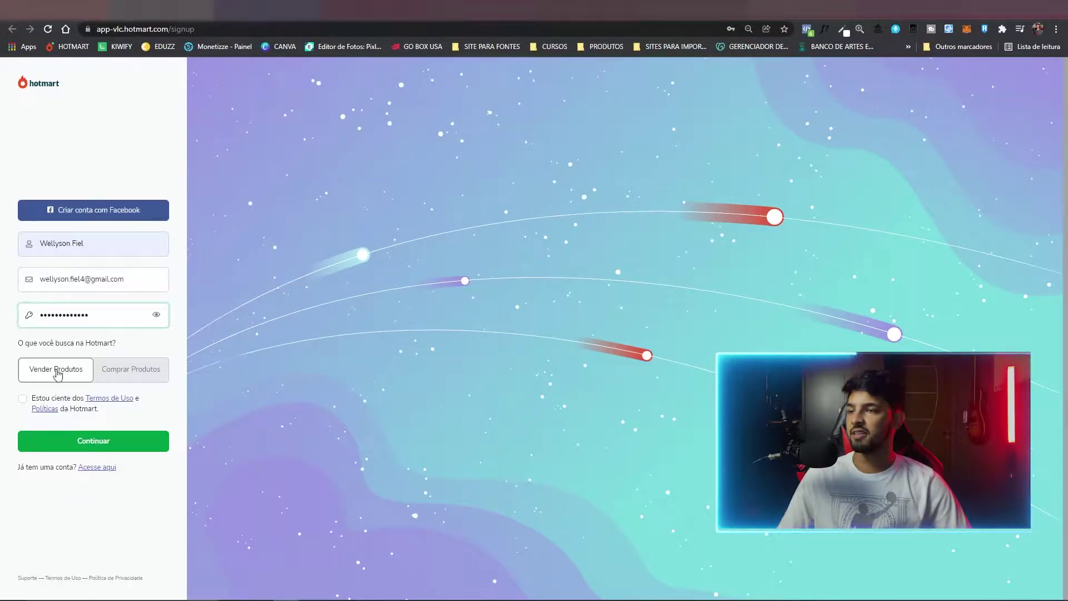
left_click(66, 374)
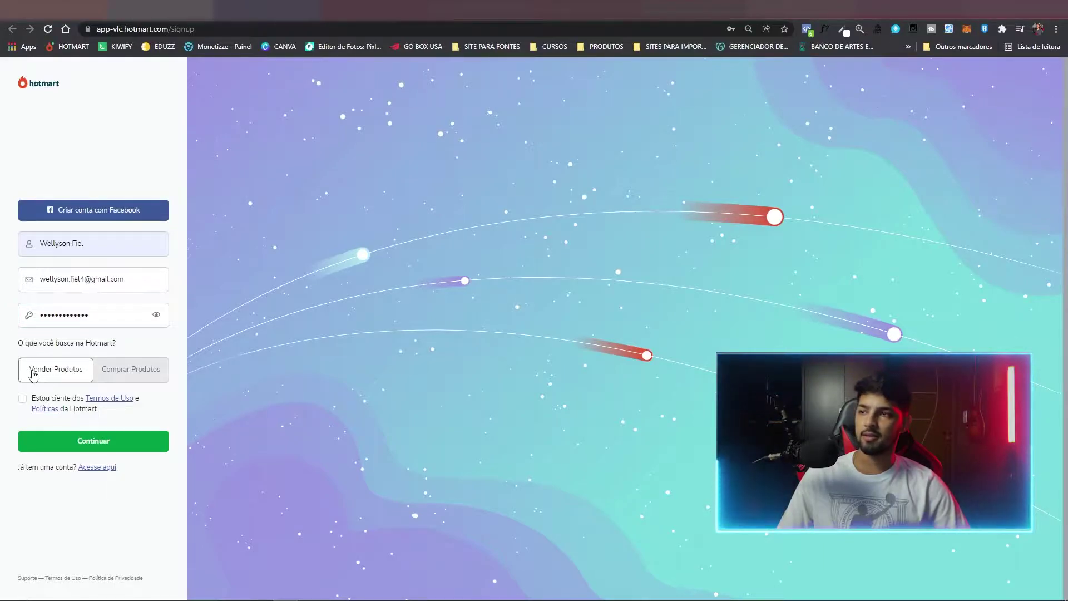
left_click(23, 398)
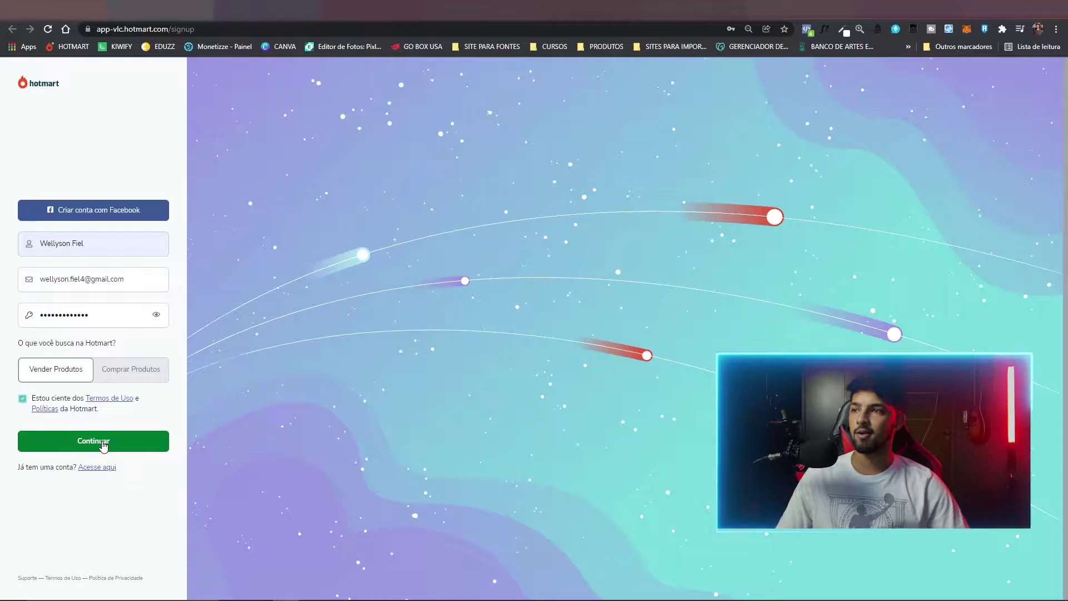
left_click(103, 444)
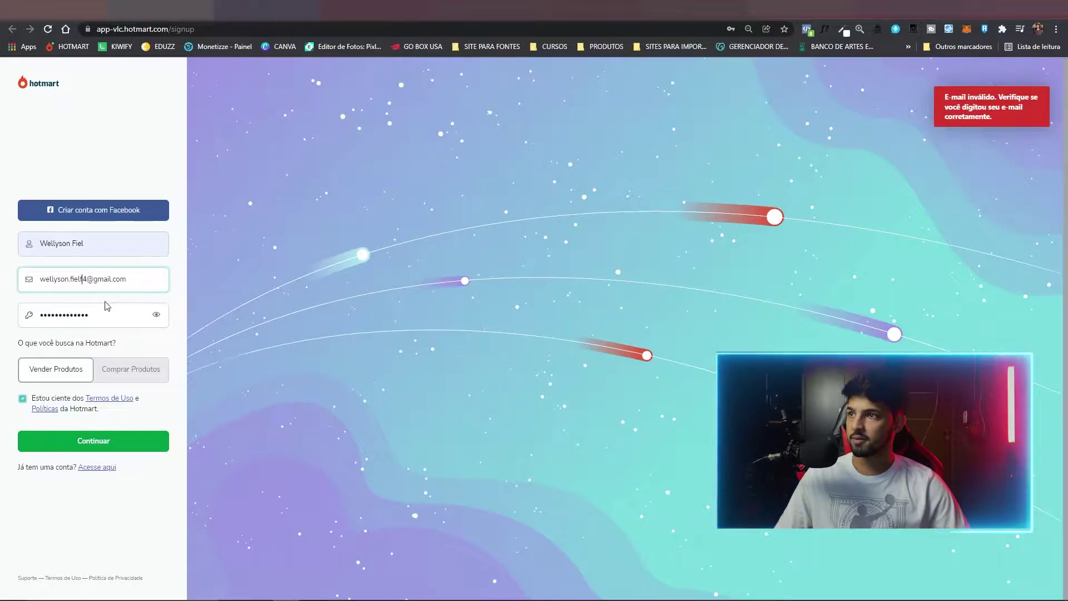
left_click(85, 441)
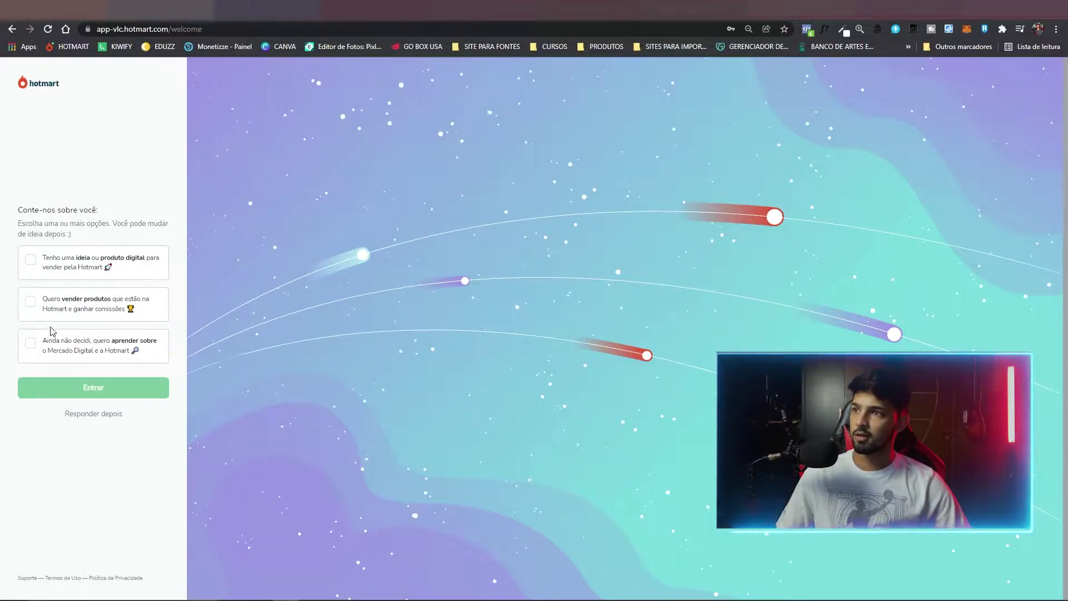
Choose selling Hotmart products for commissions, enter the account and decline the welcome questions with Não quero.
left_click(30, 303)
left_click(104, 397)
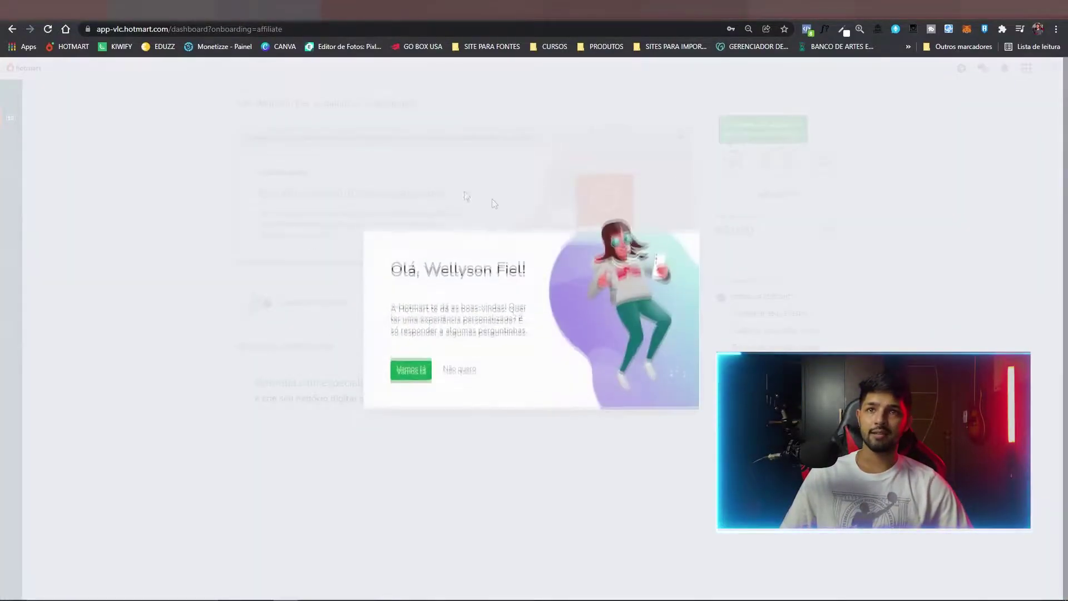
left_click(459, 382)
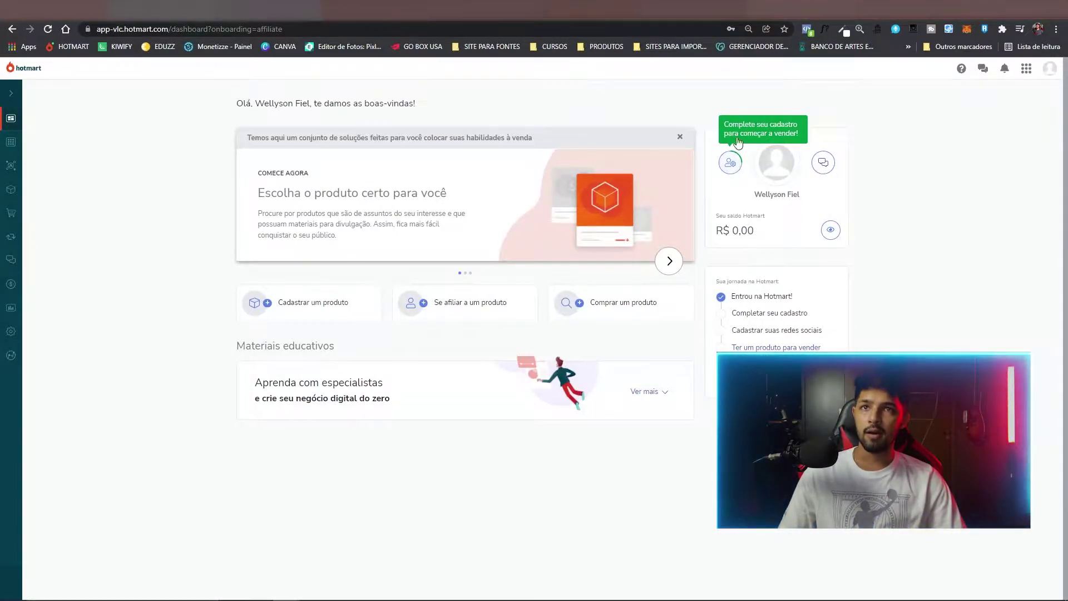
Open the profile settings and enter the CPF number as a pessoa física.
left_click(732, 166)
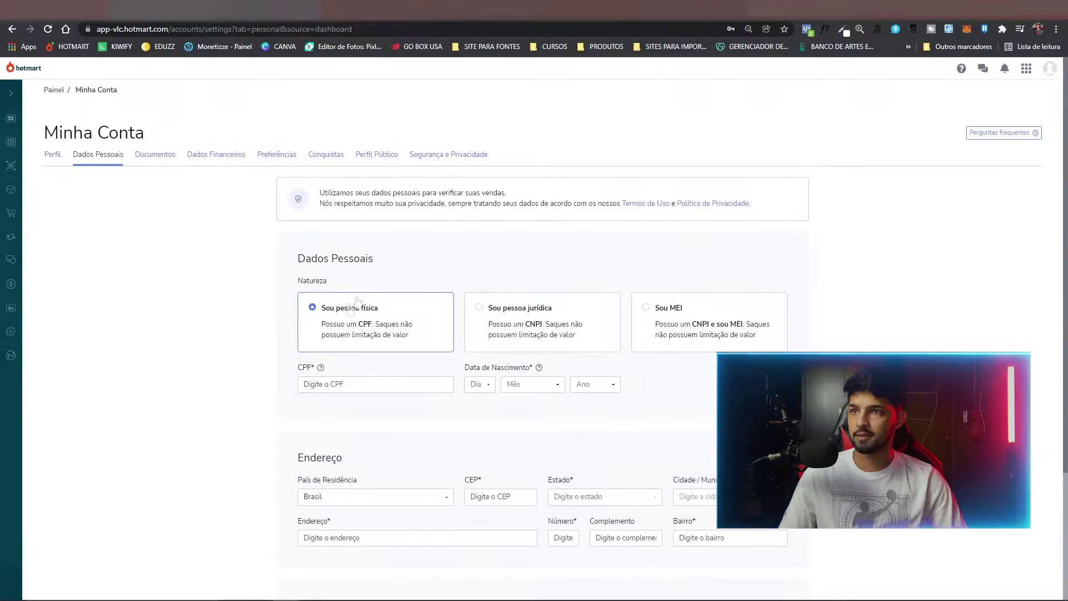
left_click(351, 384)
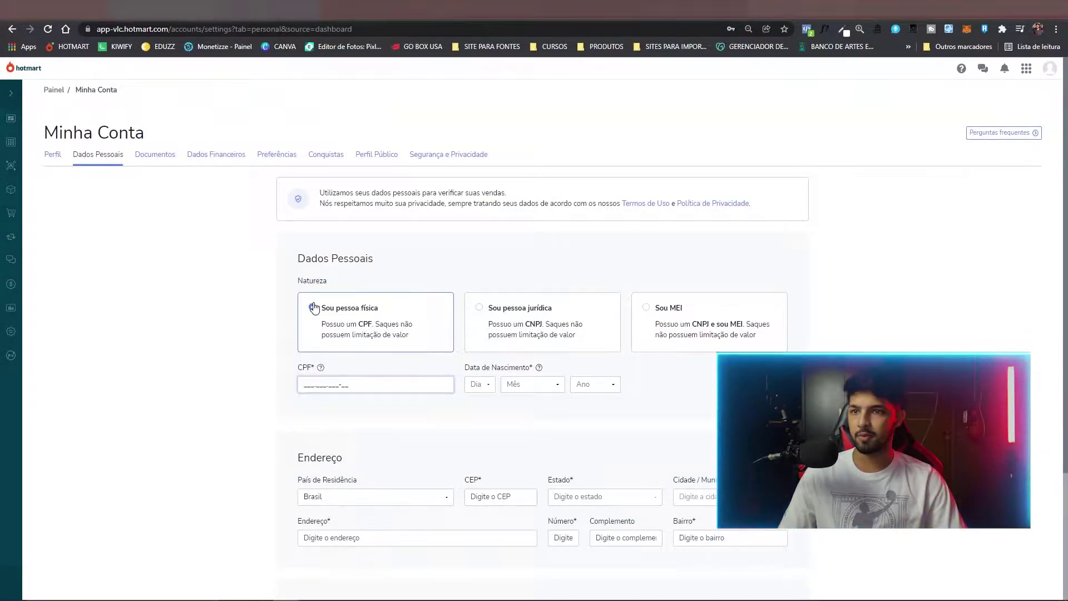
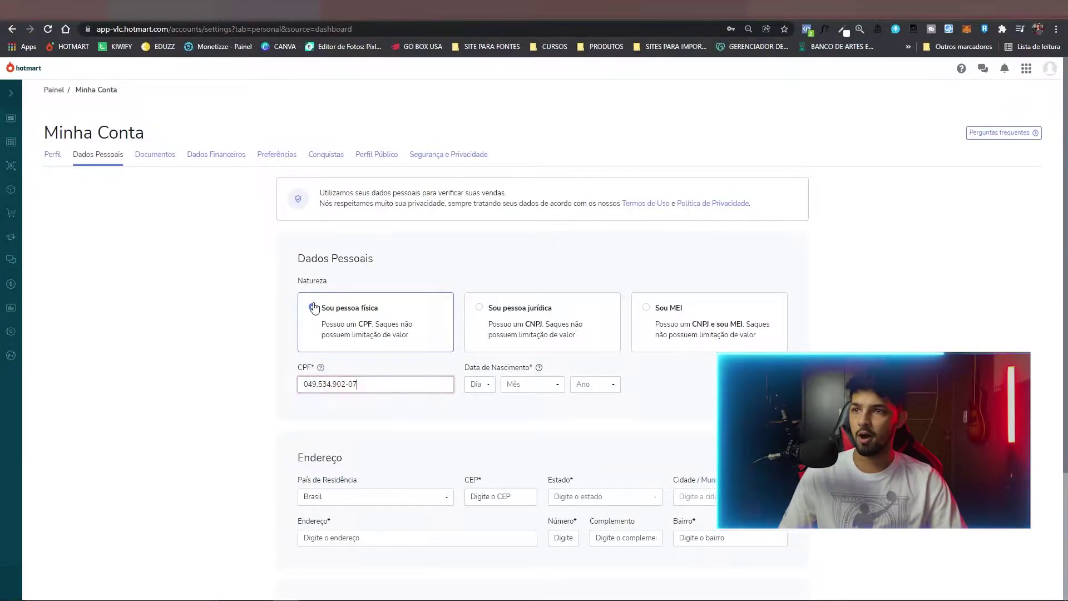
key("Tab")
scroll(484, 456, "down", 2)
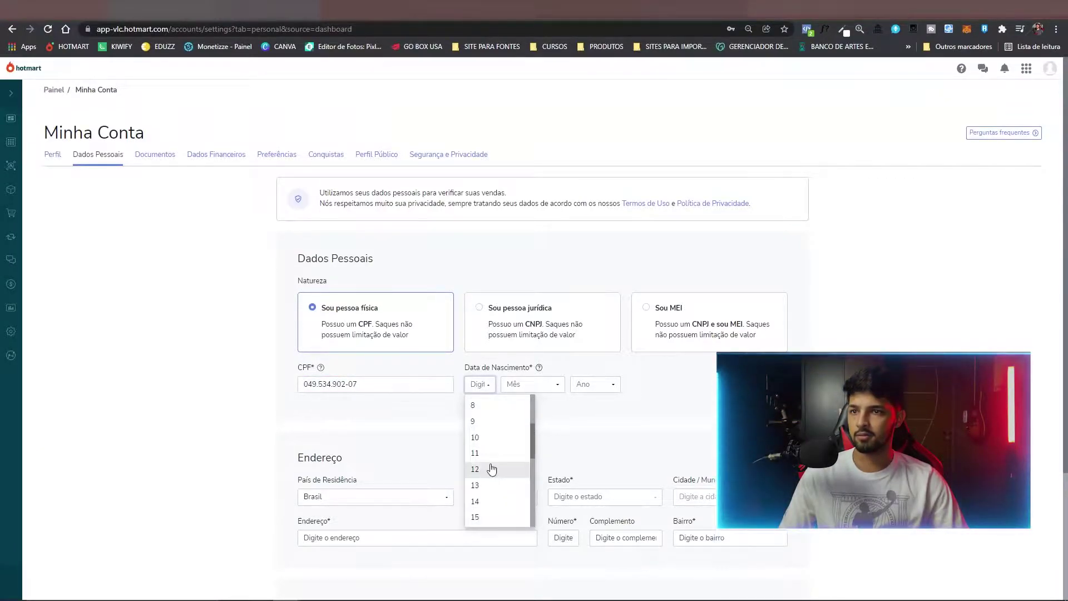
Set the birth day to 12 and month to Fevereiro, and filter the year list by 2002.
left_click(493, 468)
left_click(538, 391)
left_click(535, 420)
left_click(601, 386)
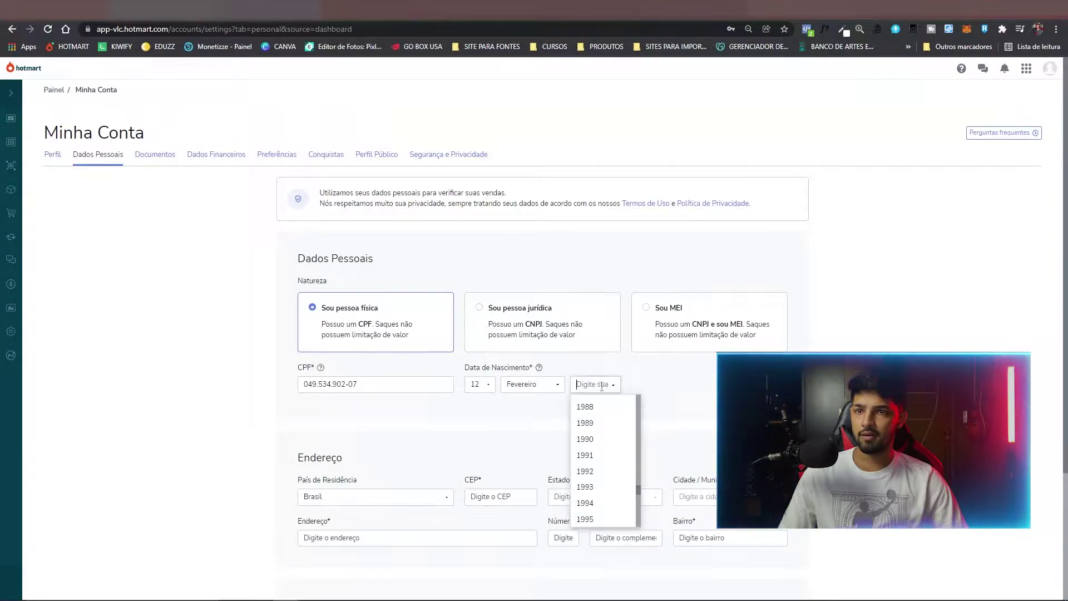
type("2002")
left_click(661, 396)
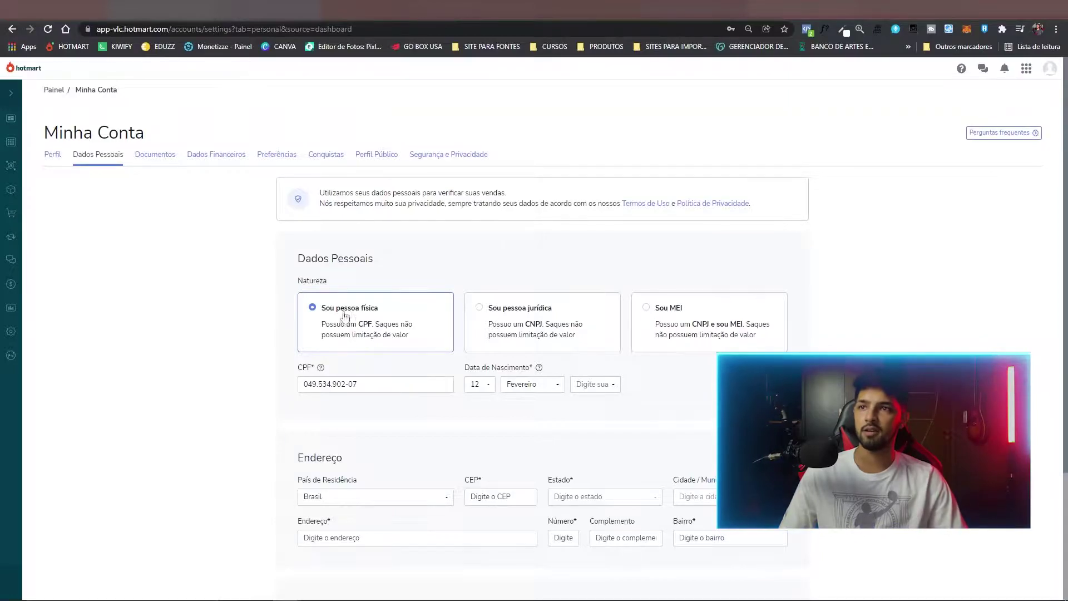
scroll(368, 309, "down", 1)
scroll(369, 309, "down", 2)
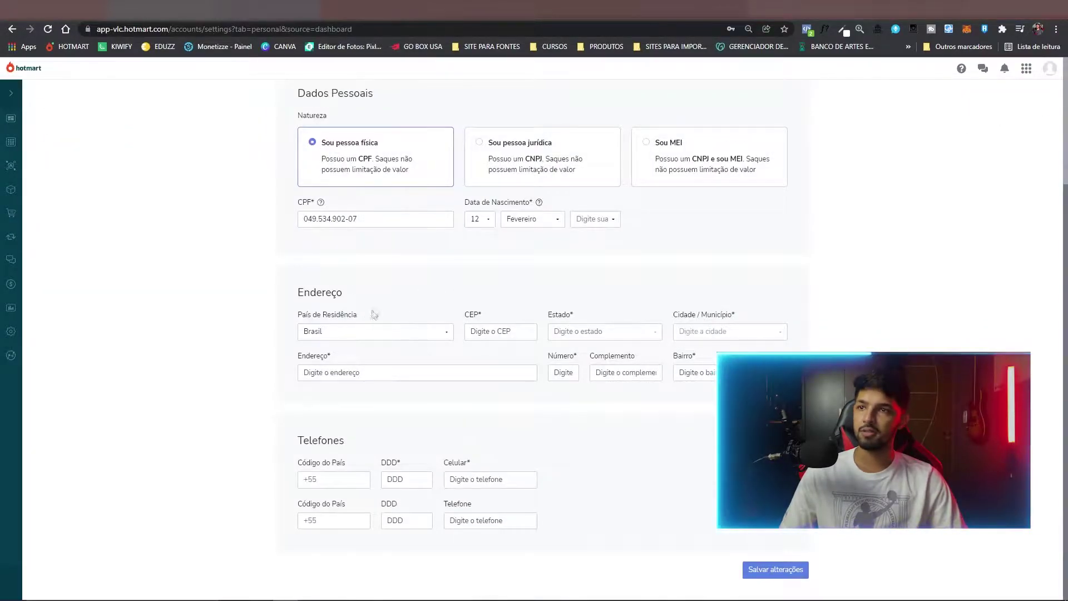
Enter the CEP postal code, check the autofilled street address and add the house number.
left_click(510, 329)
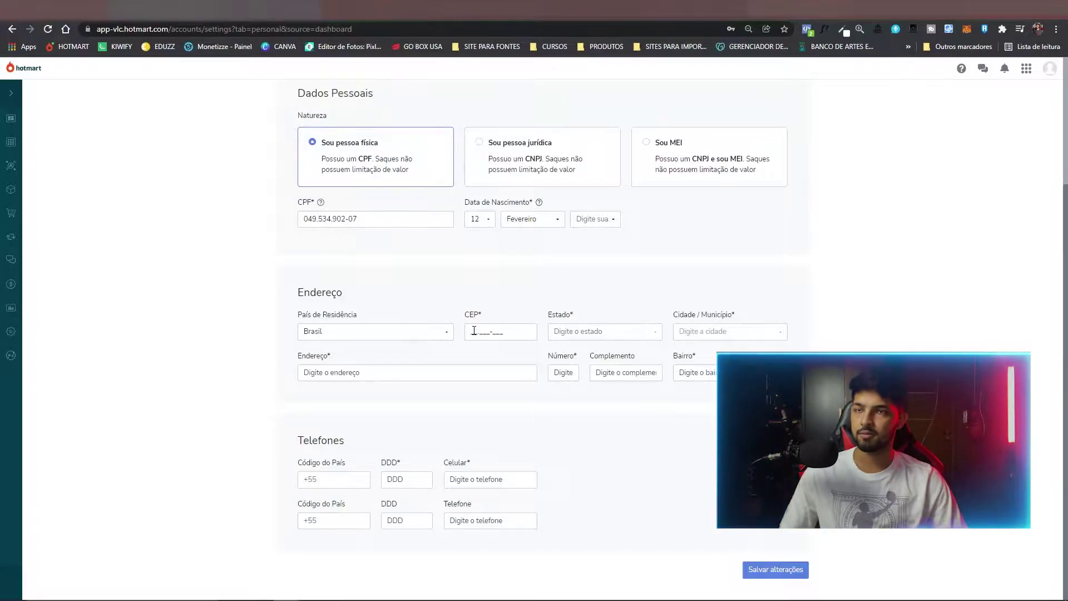
left_click(474, 330)
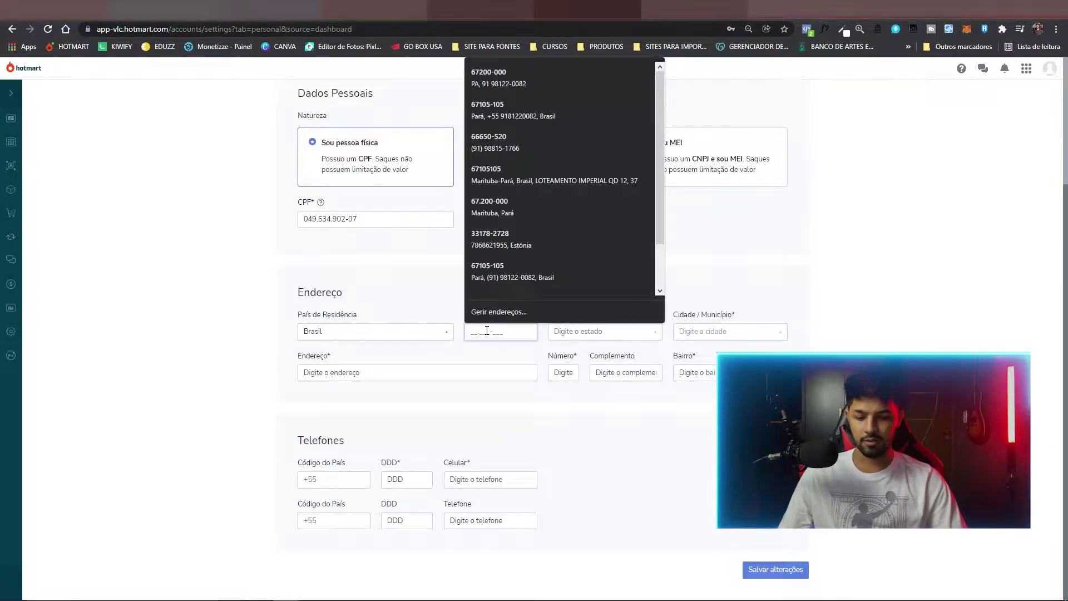
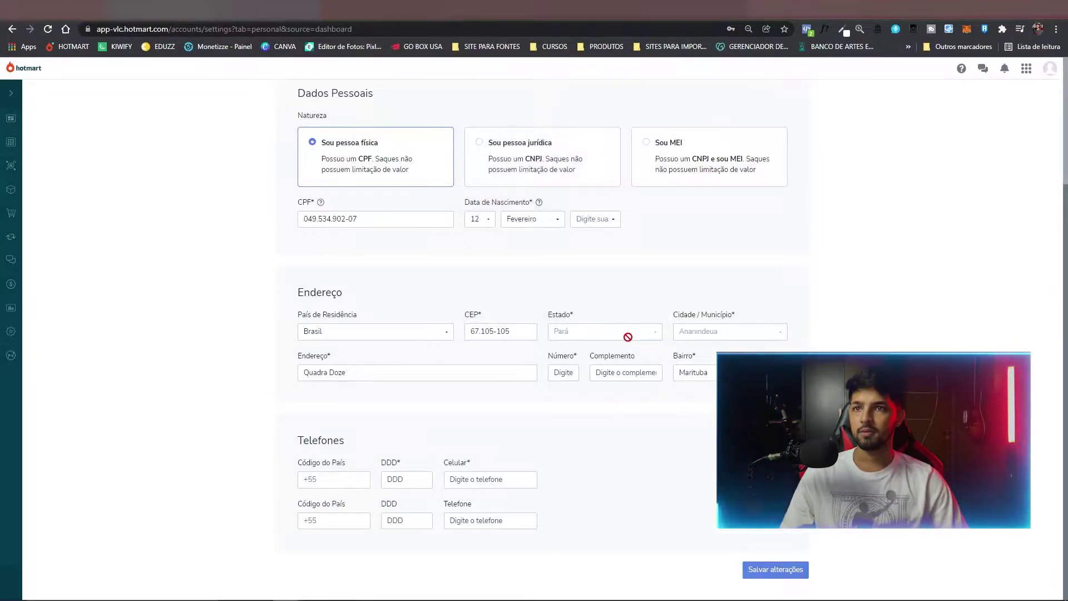
left_click(415, 373)
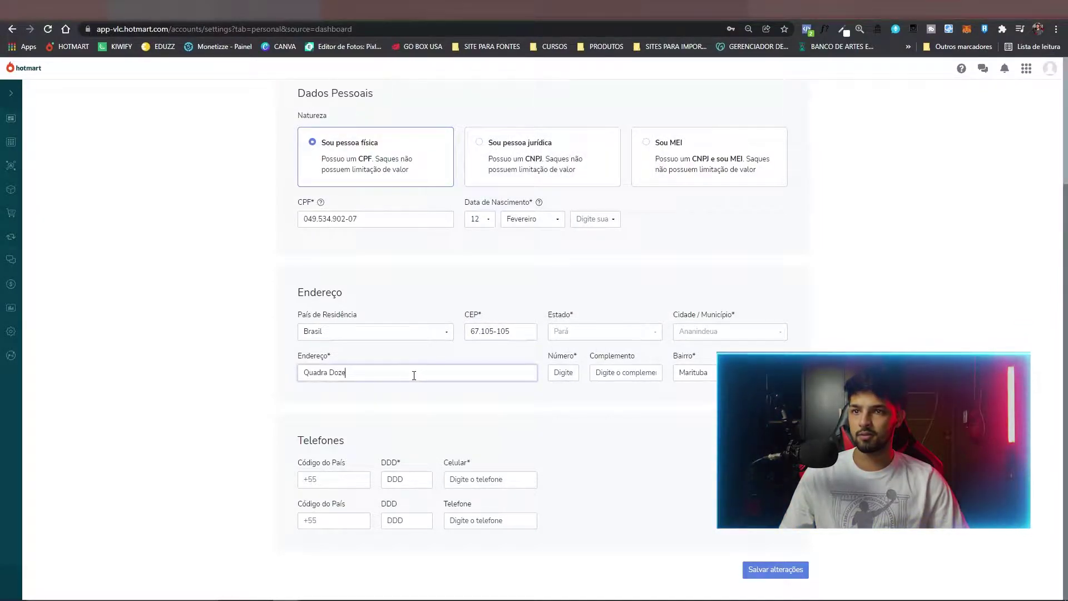
left_click(563, 372)
type("35")
left_click(653, 373)
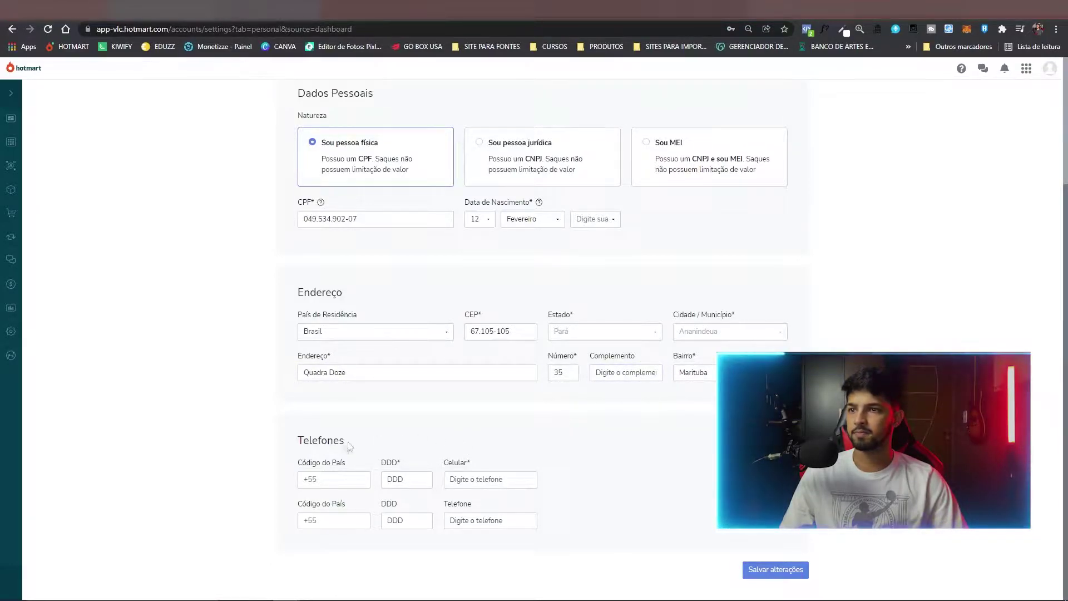
Enter the phone area code and the mobile number, then select it to double-check.
left_click(419, 479)
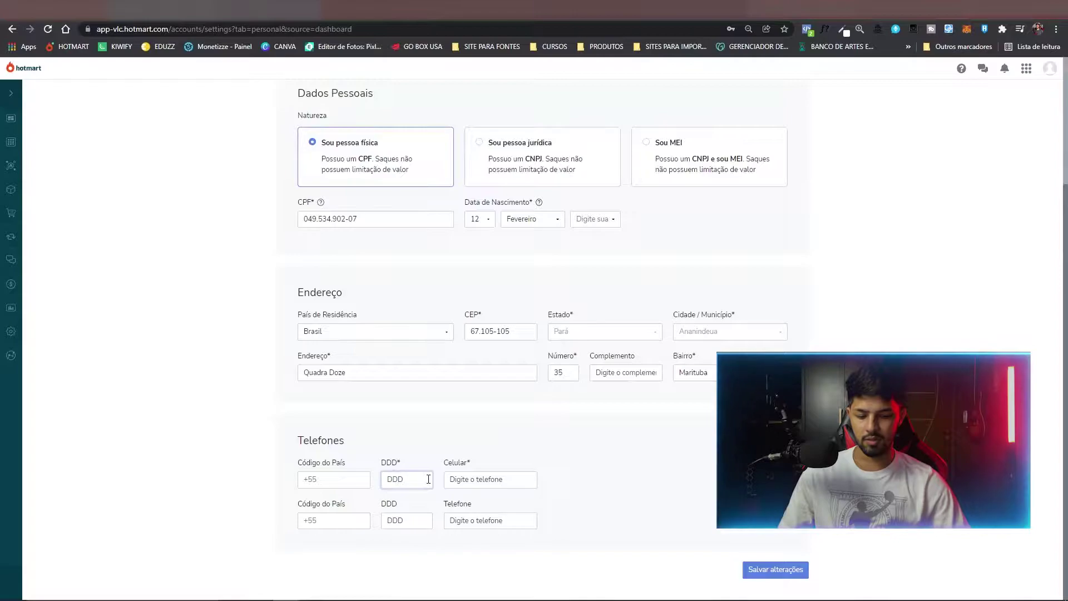
key("Tab")
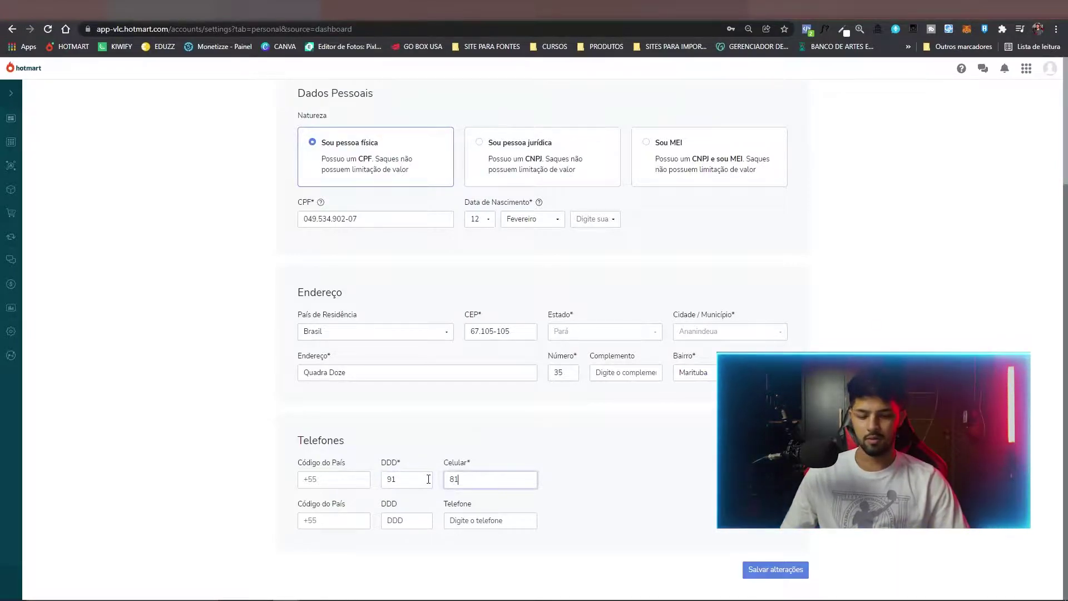
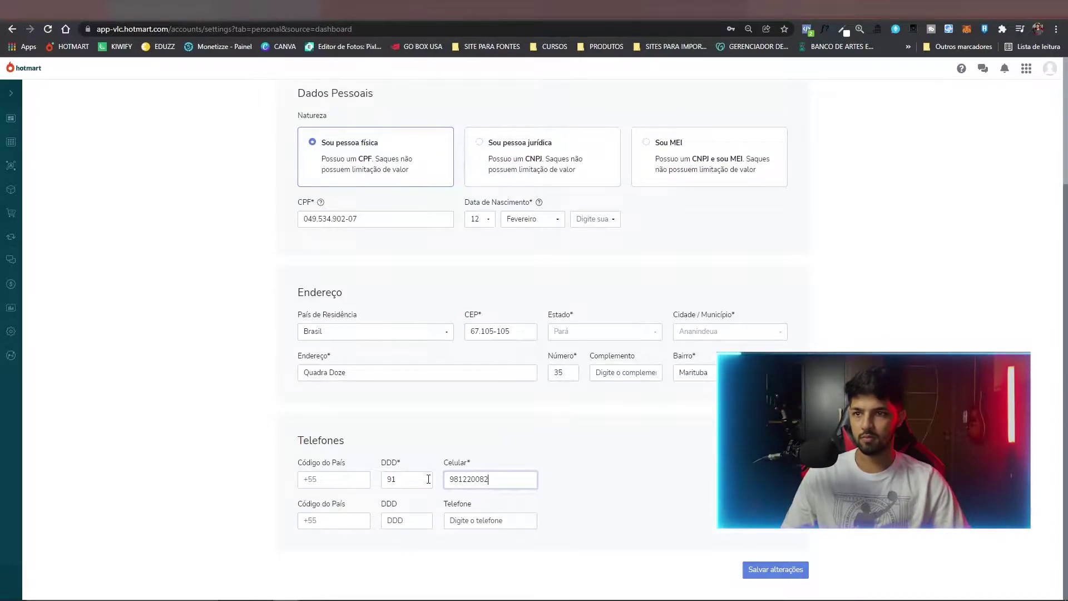
left_click(676, 467)
double_click(484, 479)
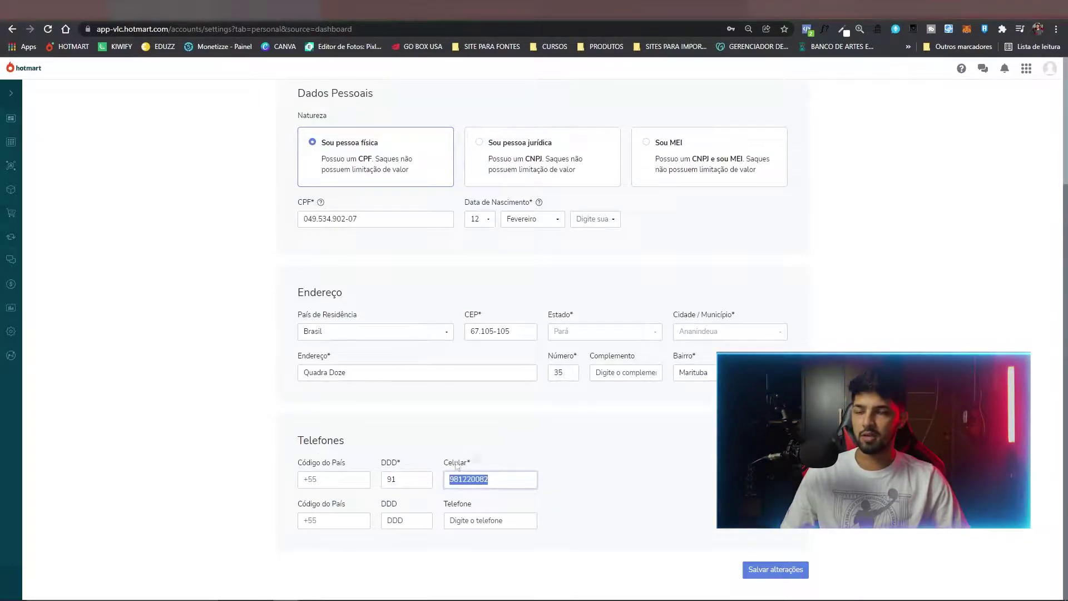
left_click(521, 463)
double_click(482, 478)
left_click(492, 482)
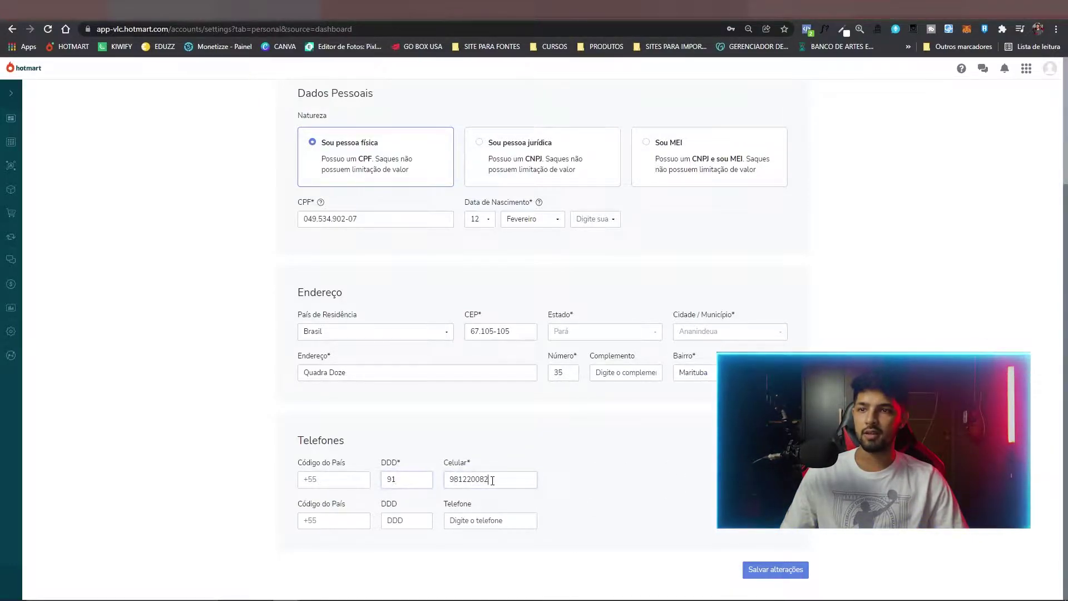
Pick 2001 as the birth year, save the personal data and confirm it is correct with Sim.
left_click(761, 573)
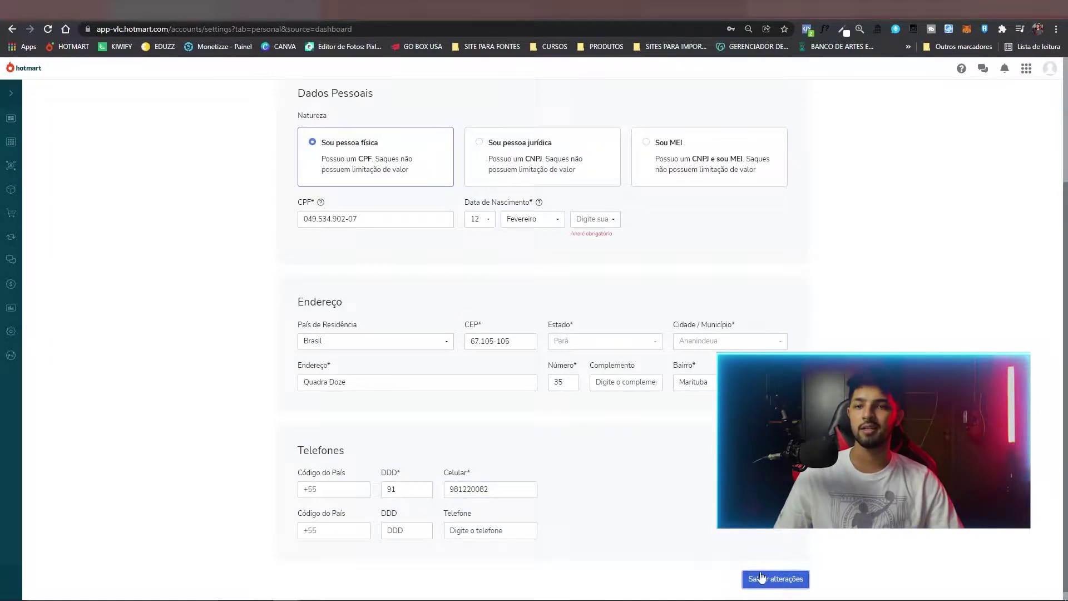
left_click(594, 220)
scroll(603, 255, "down", 3)
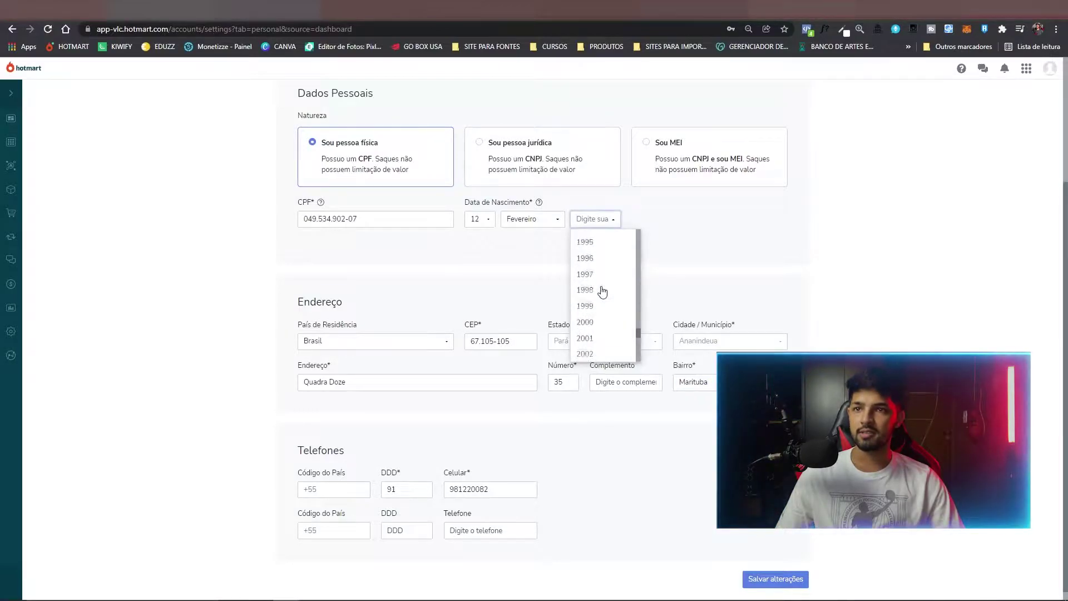
left_click(591, 283)
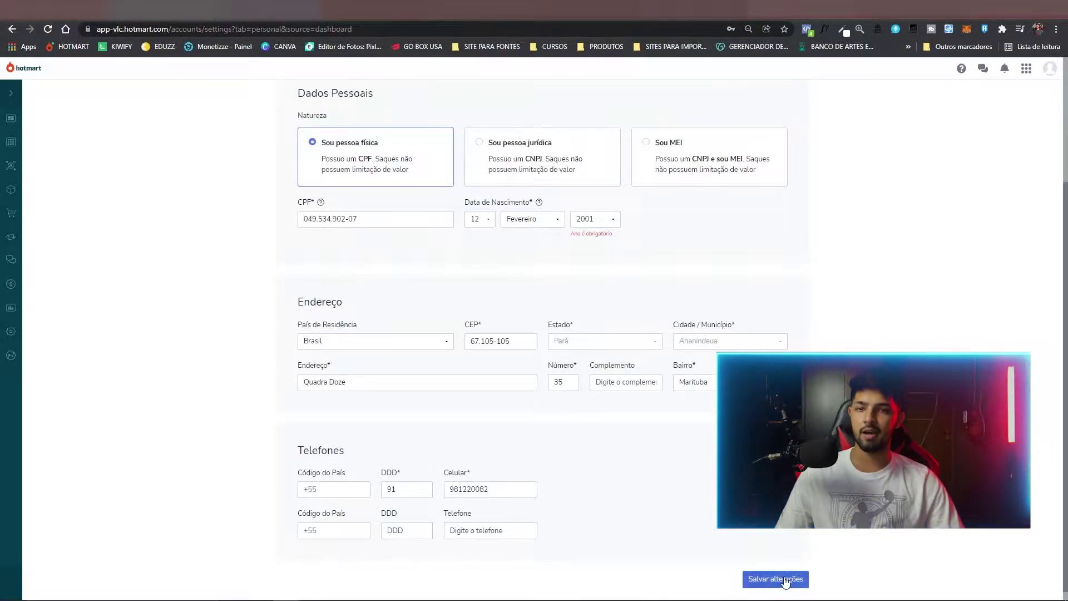
left_click(765, 577)
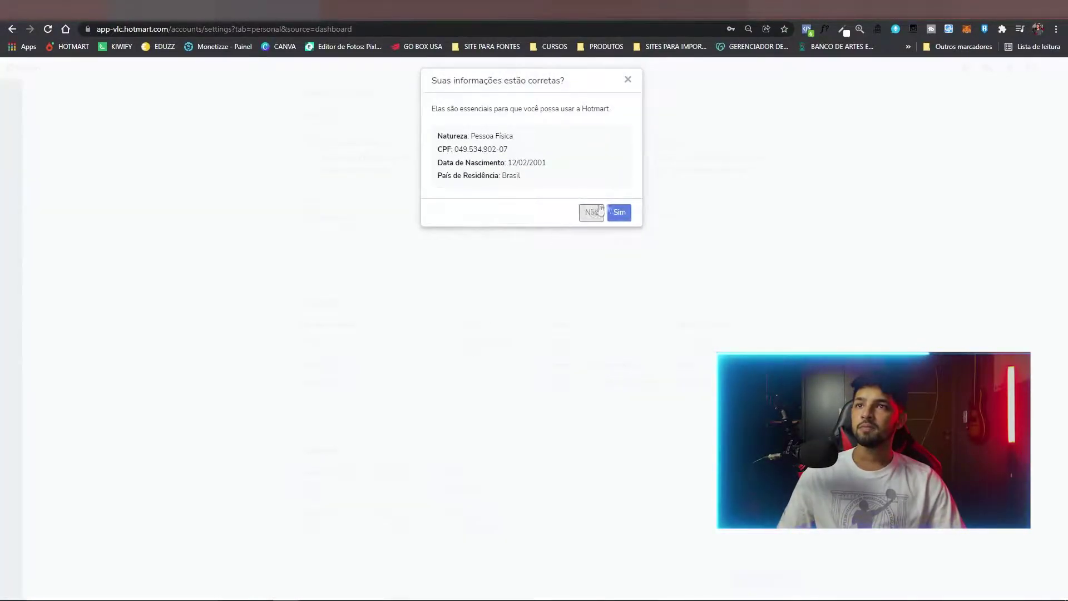
left_click(622, 217)
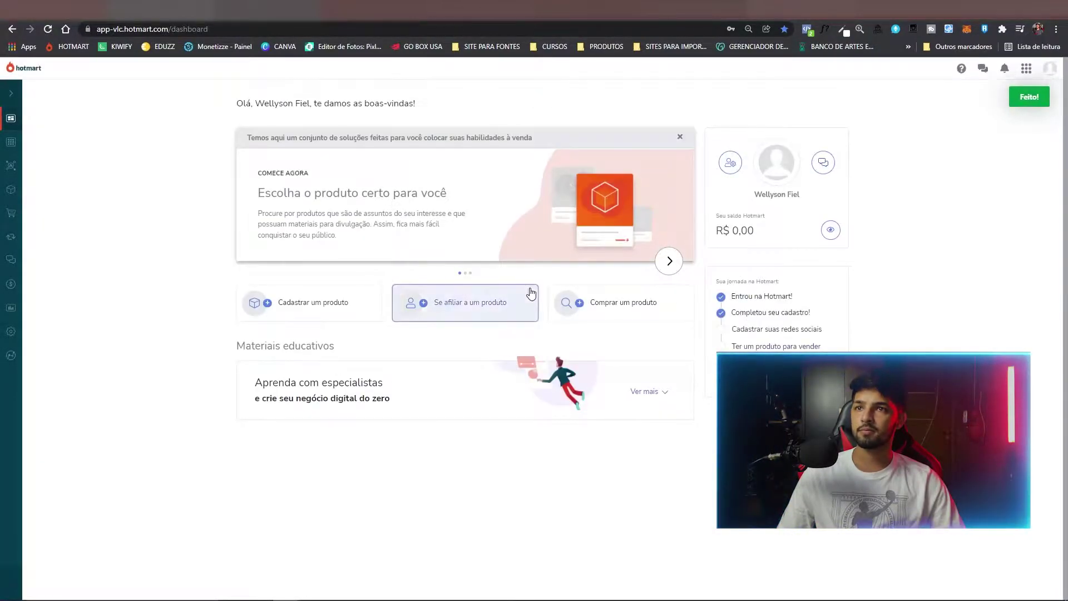
Open the account settings and look through the Dados Pessoais and Documentos tabs.
left_click(731, 163)
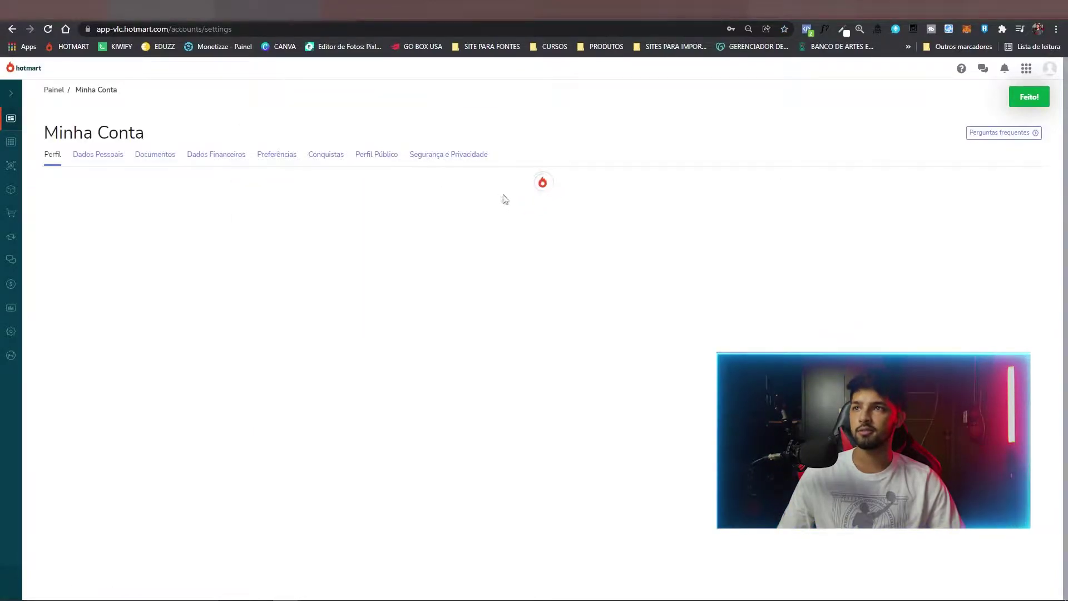
left_click(98, 154)
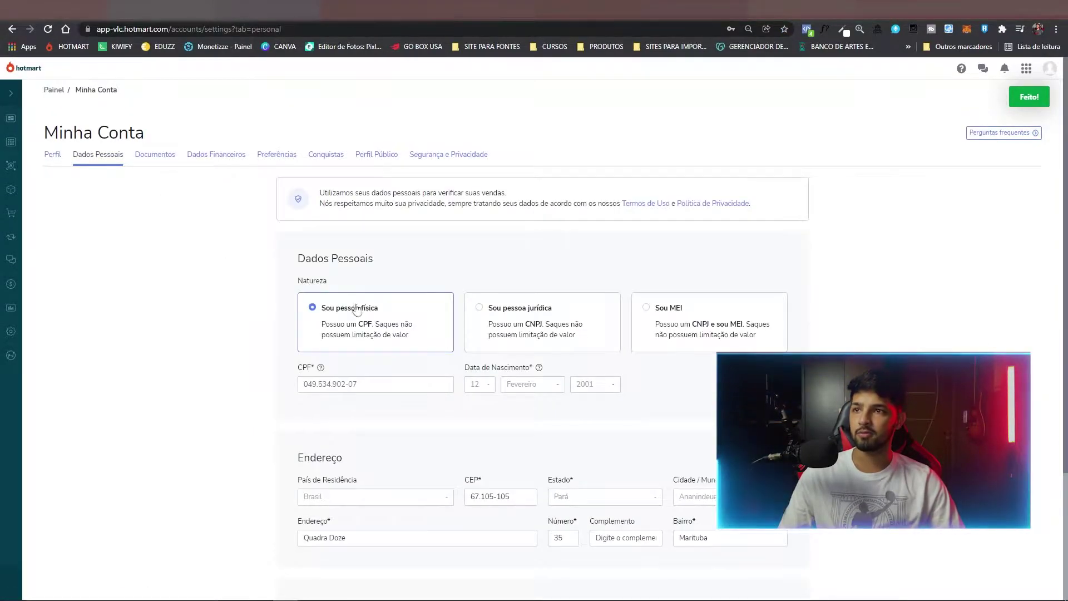
scroll(353, 334, "down", 3)
scroll(250, 354, "up", 3)
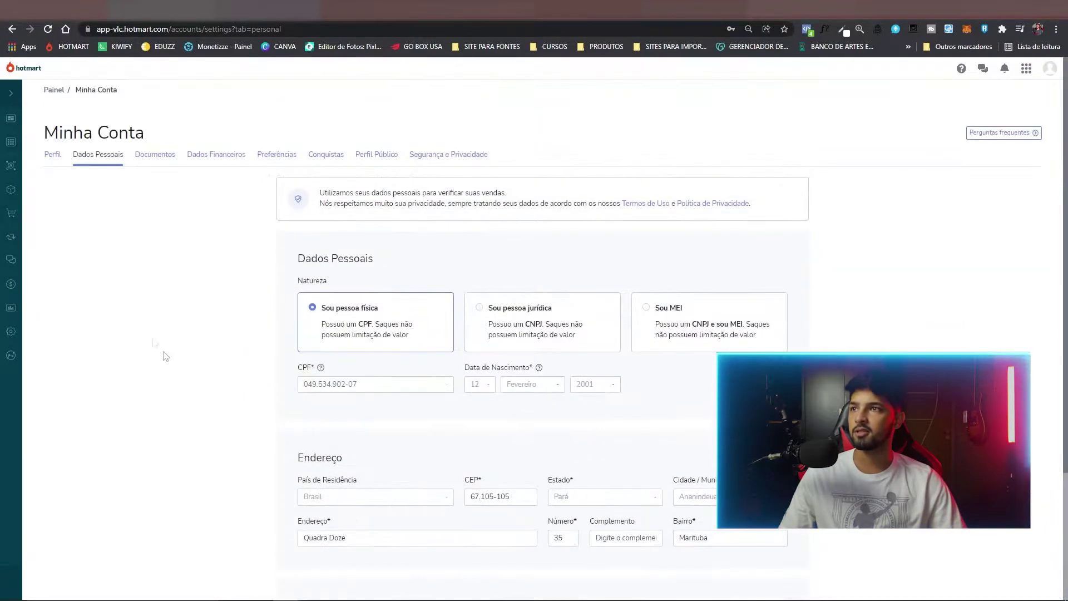
left_click(156, 160)
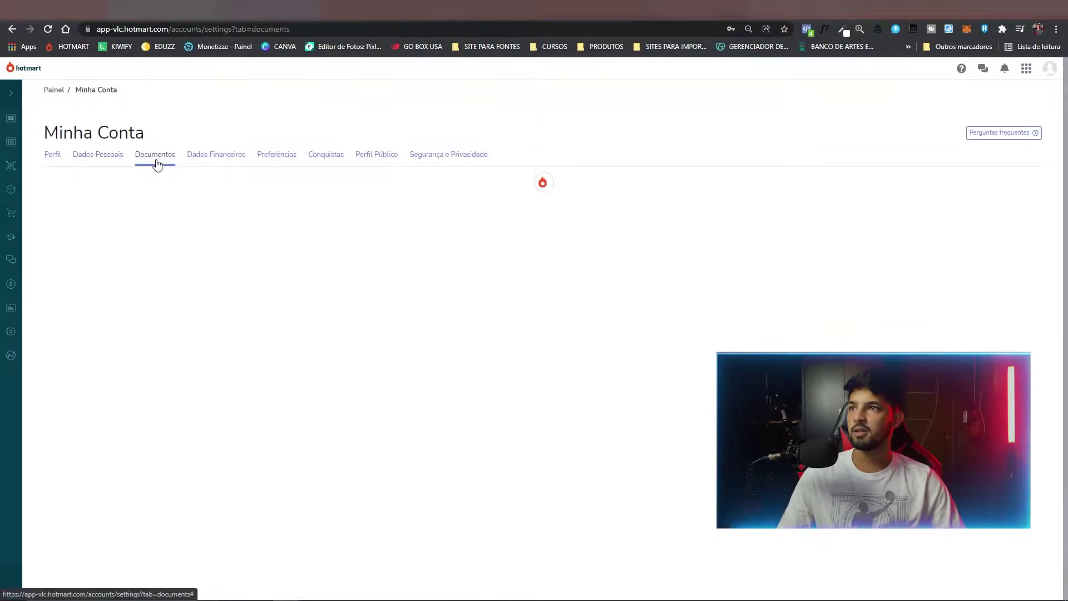
Review Dados Financeiros and its first-sale notice, then Perfil, ending on Dados Pessoais.
left_click(215, 157)
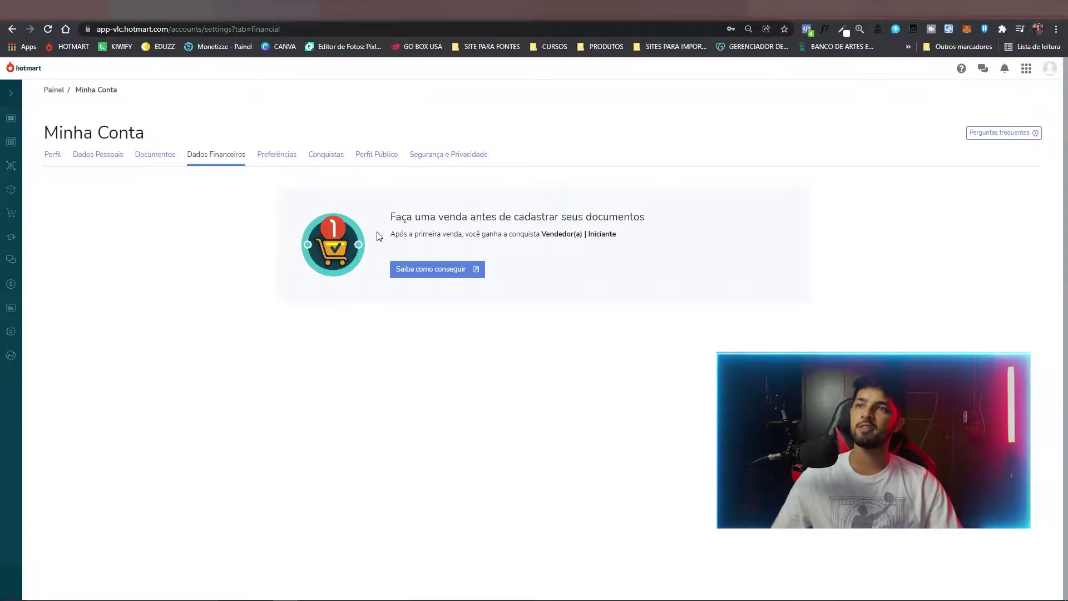
left_click_drag(393, 216, 609, 217)
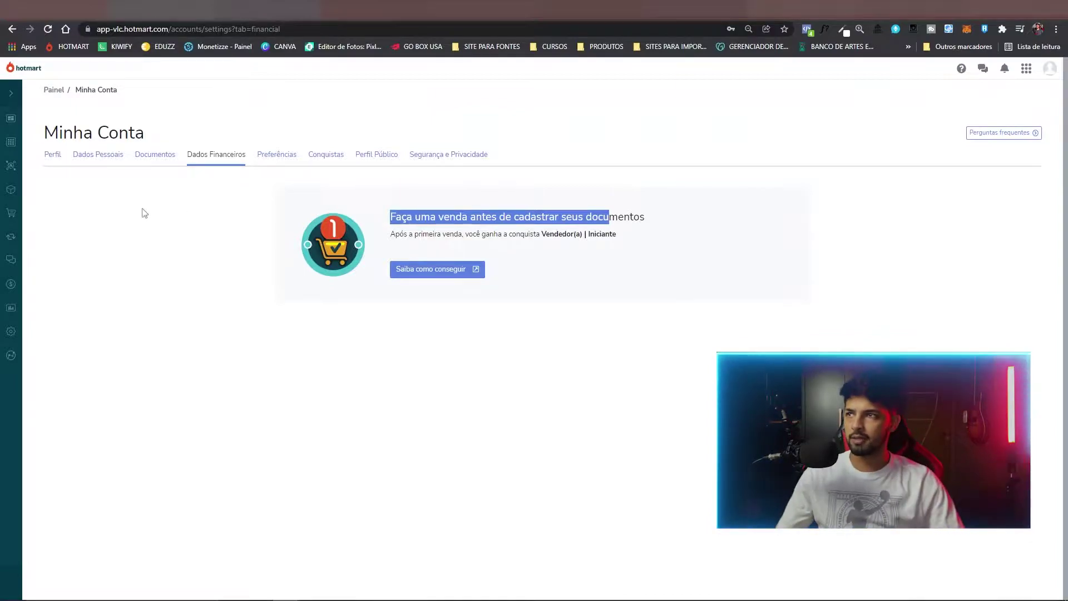
left_click(96, 163)
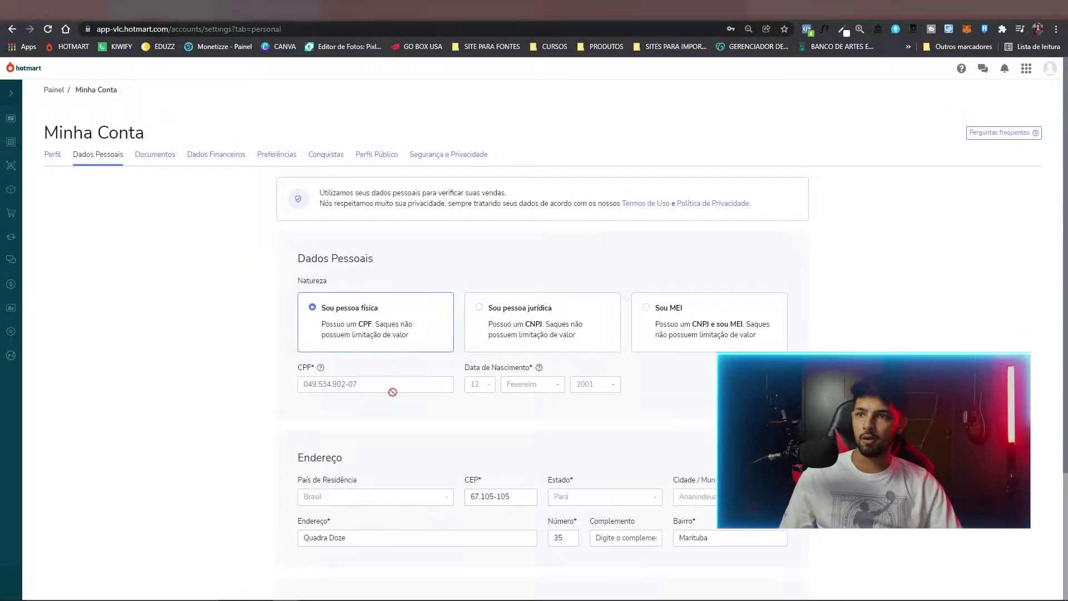
left_click(216, 158)
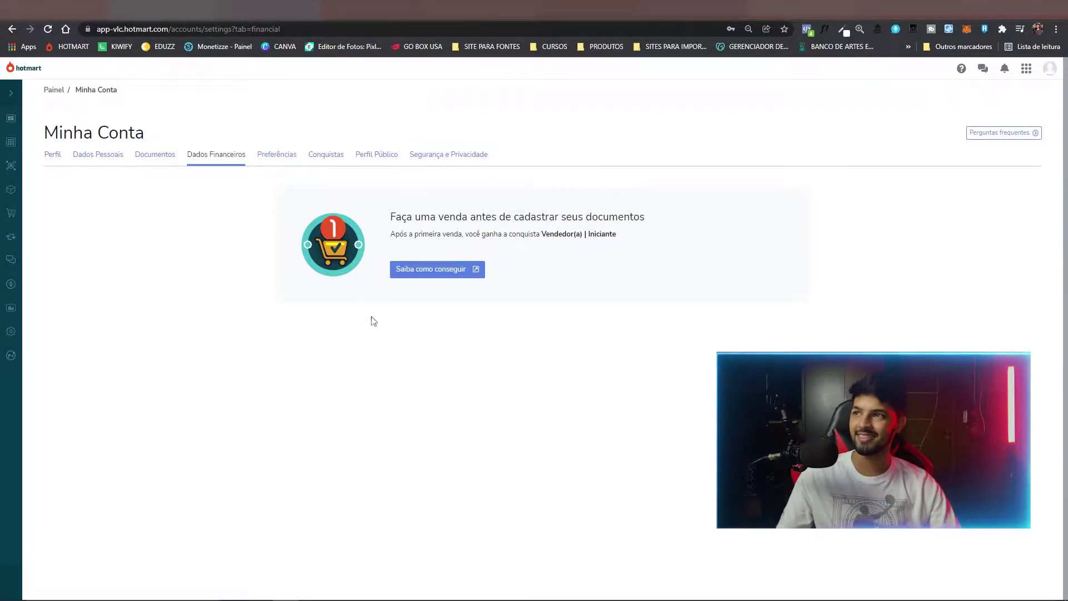
left_click(55, 163)
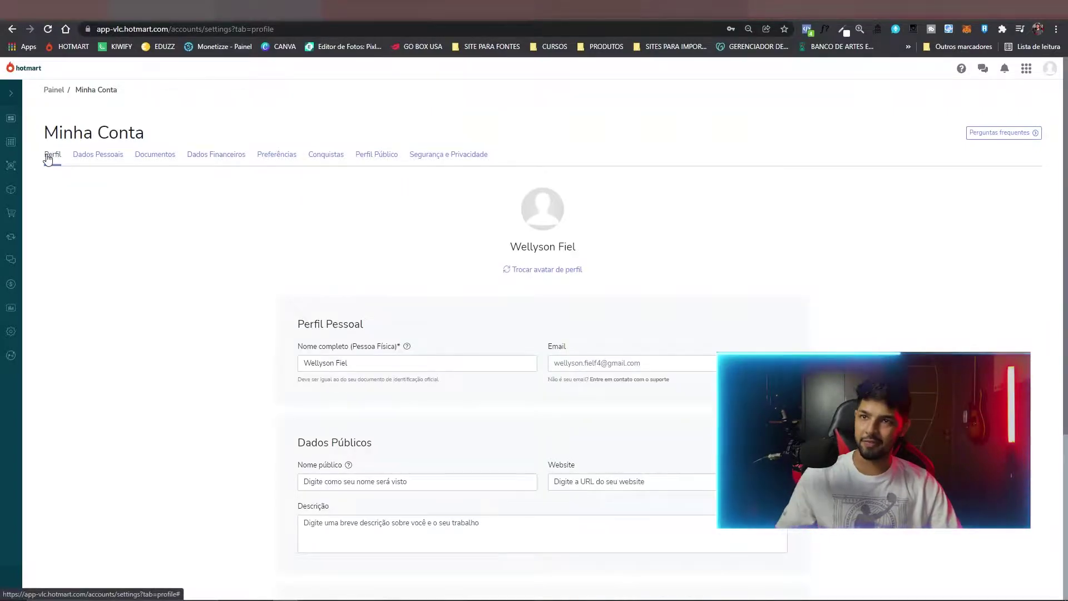
left_click(97, 157)
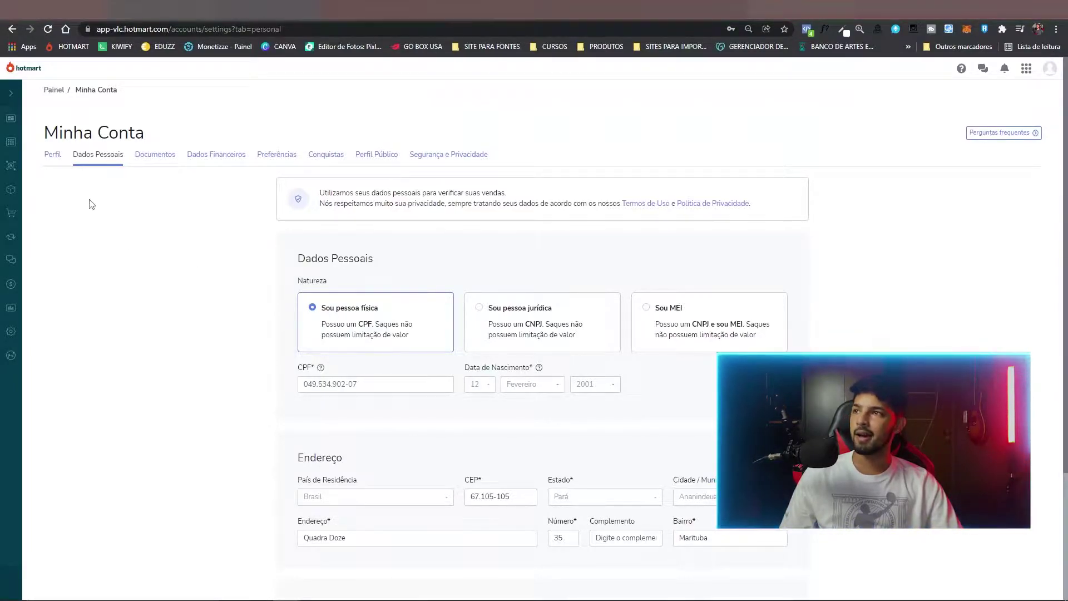
mouse_move(11, 164)
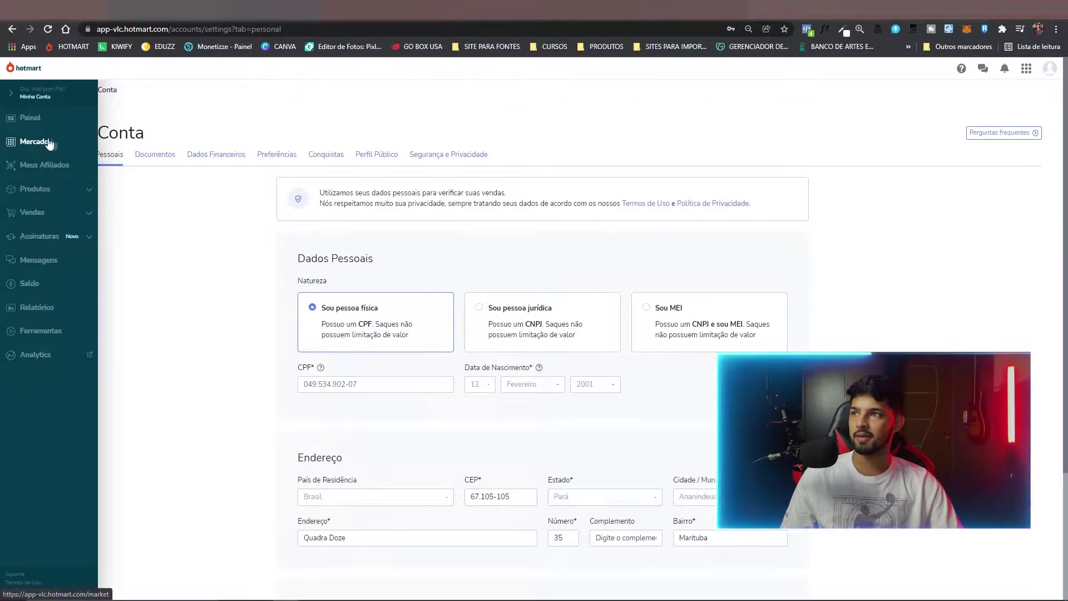
Open Mercado, close the ads tips banner, and scroll through Recomendados and Mais quentes products.
left_click(46, 143)
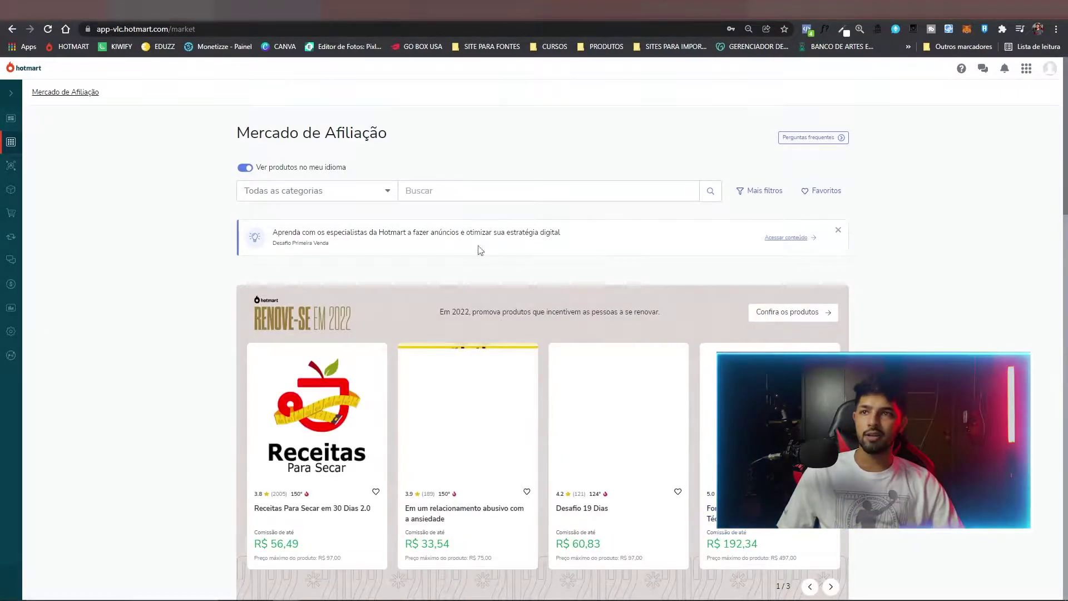
left_click(838, 231)
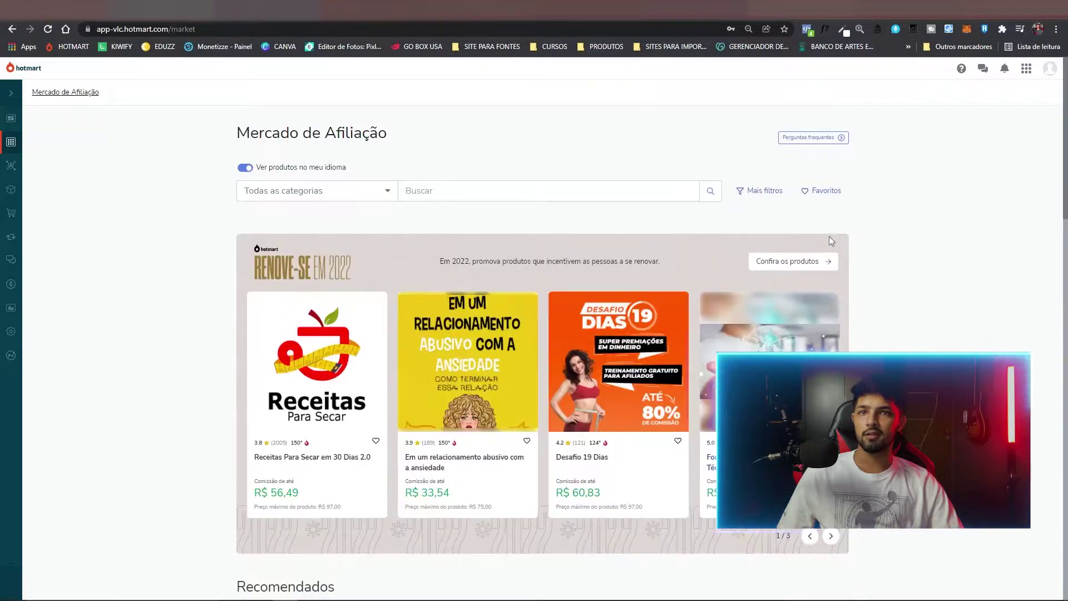
scroll(178, 315, "down", 6)
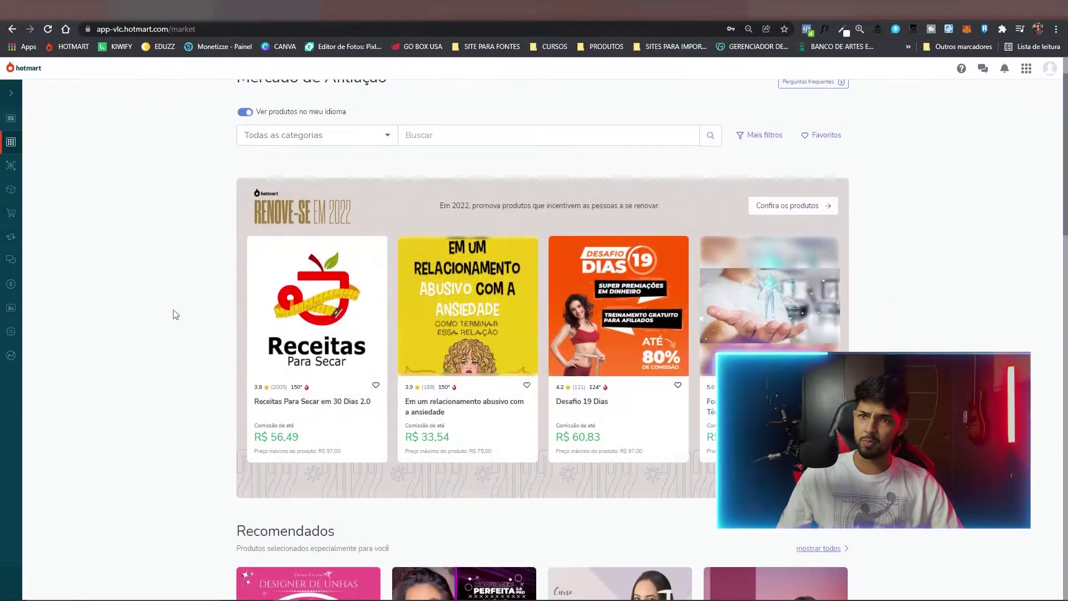
scroll(171, 320, "down", 5)
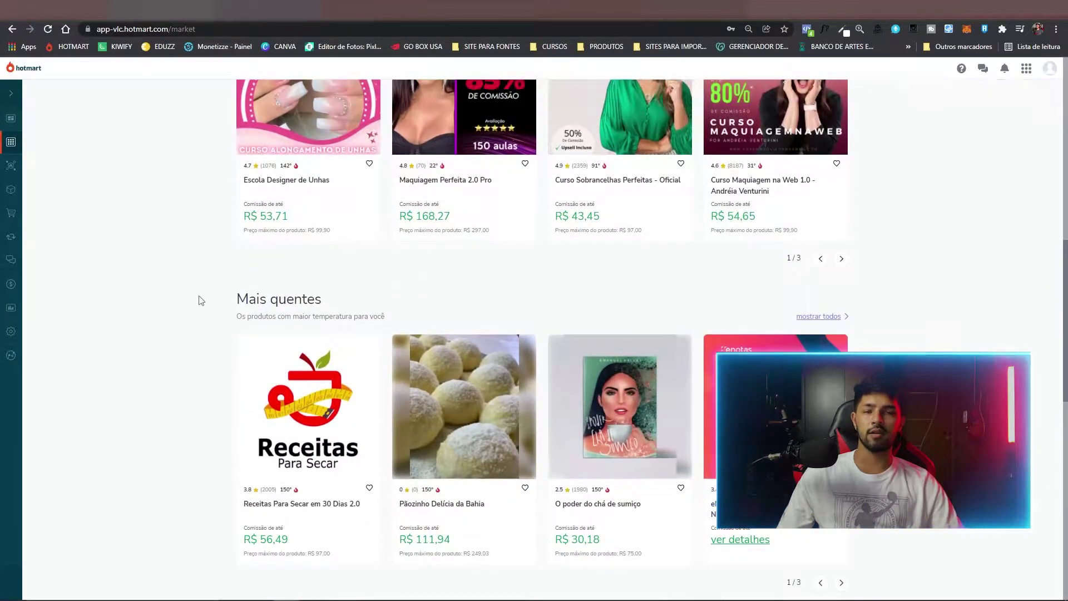
scroll(305, 388, "up", 5)
scroll(297, 388, "up", 6)
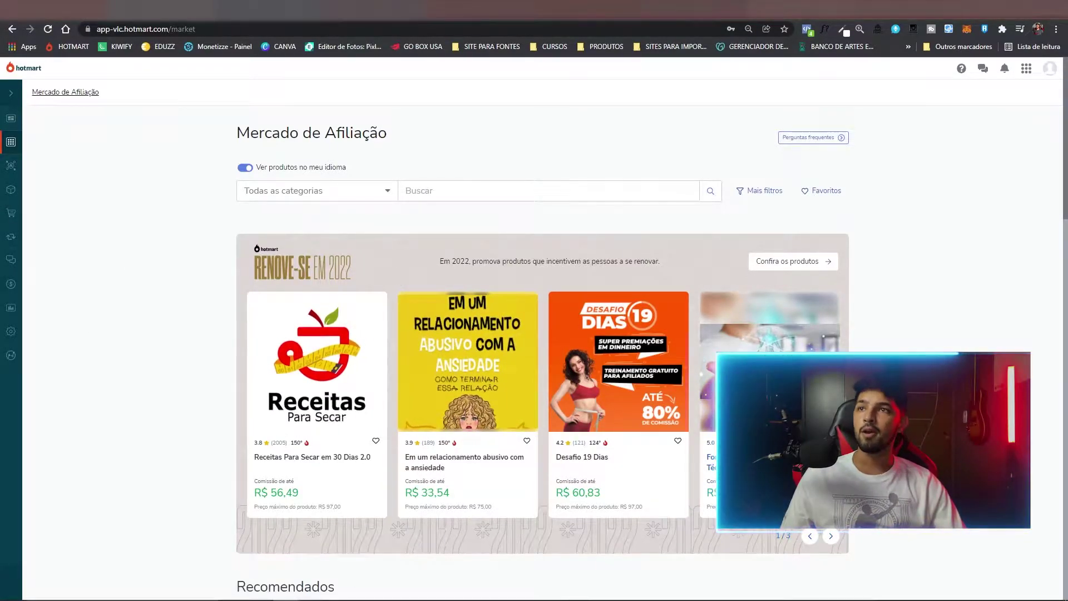
key("ctrl+Tab")
key("ctrl+plus")
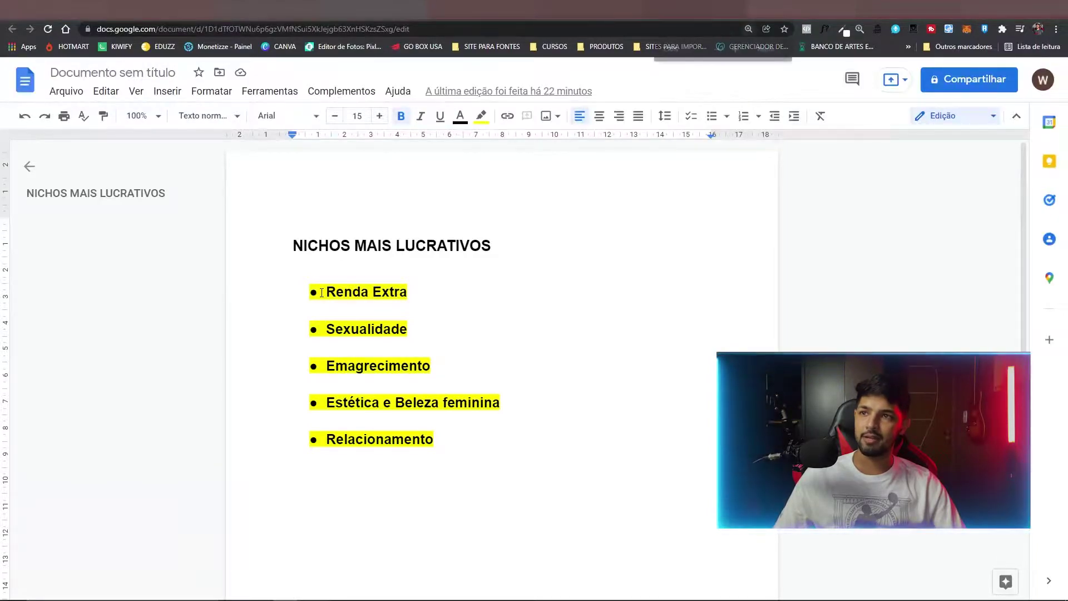
scroll(380, 302, "down", 1)
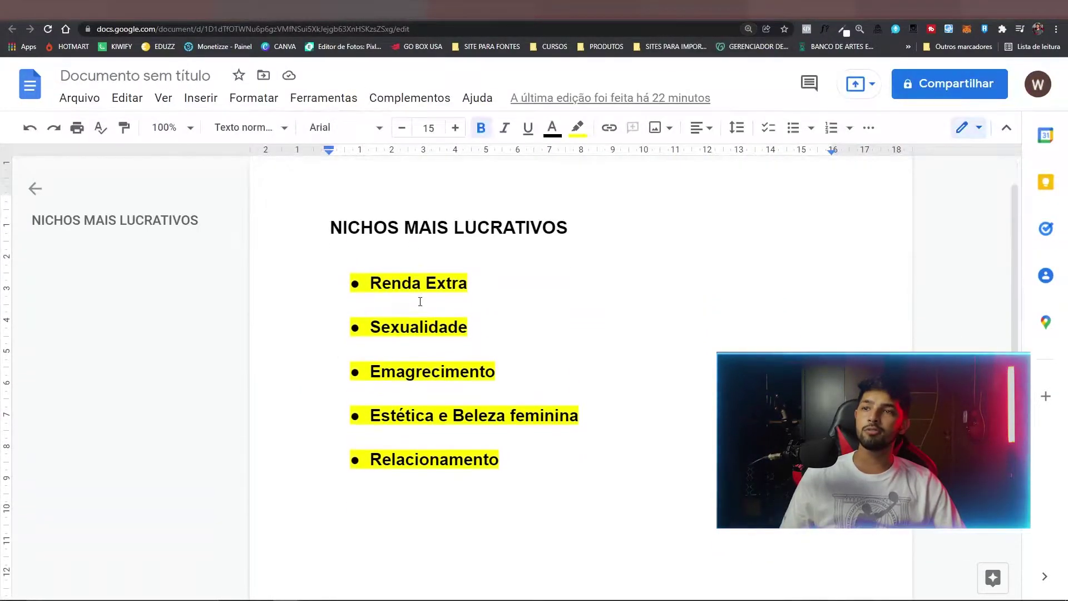
key("ctrl+minus")
scroll(382, 295, "up", 1)
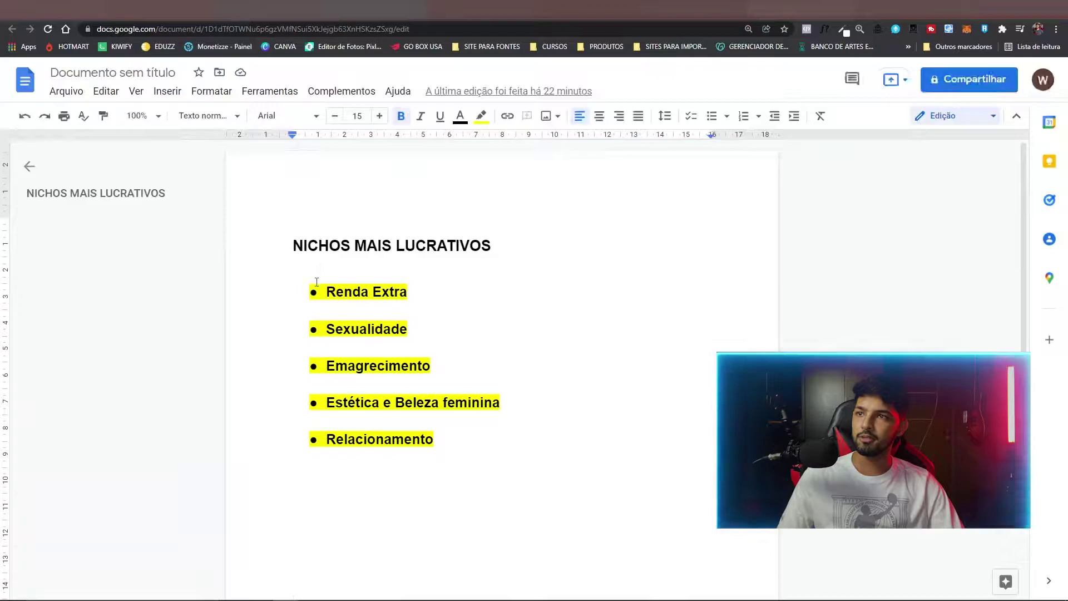
left_click_drag(326, 287, 326, 292)
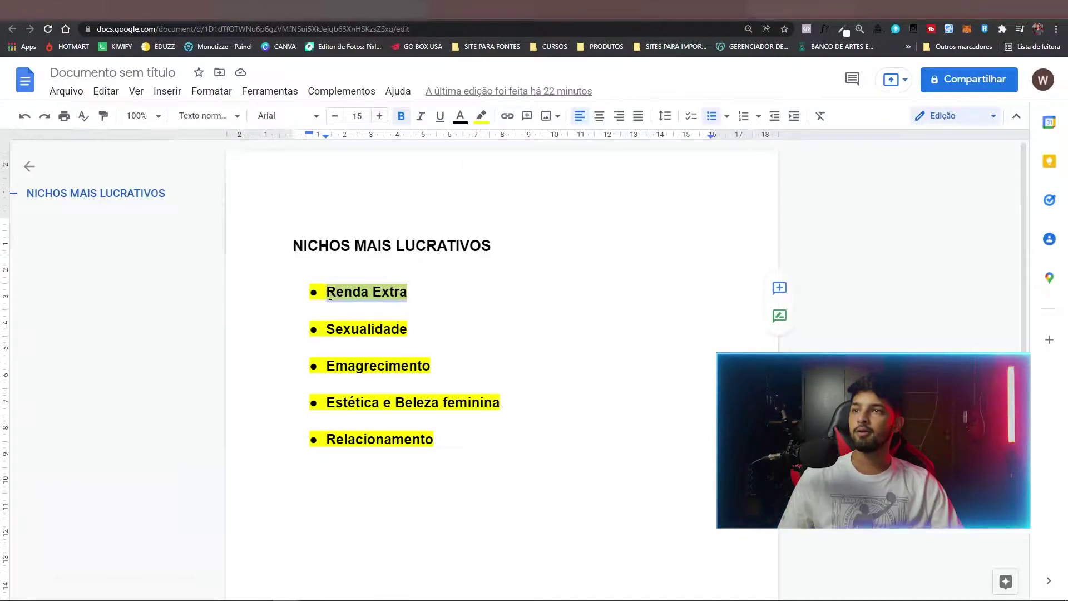
left_click(412, 292)
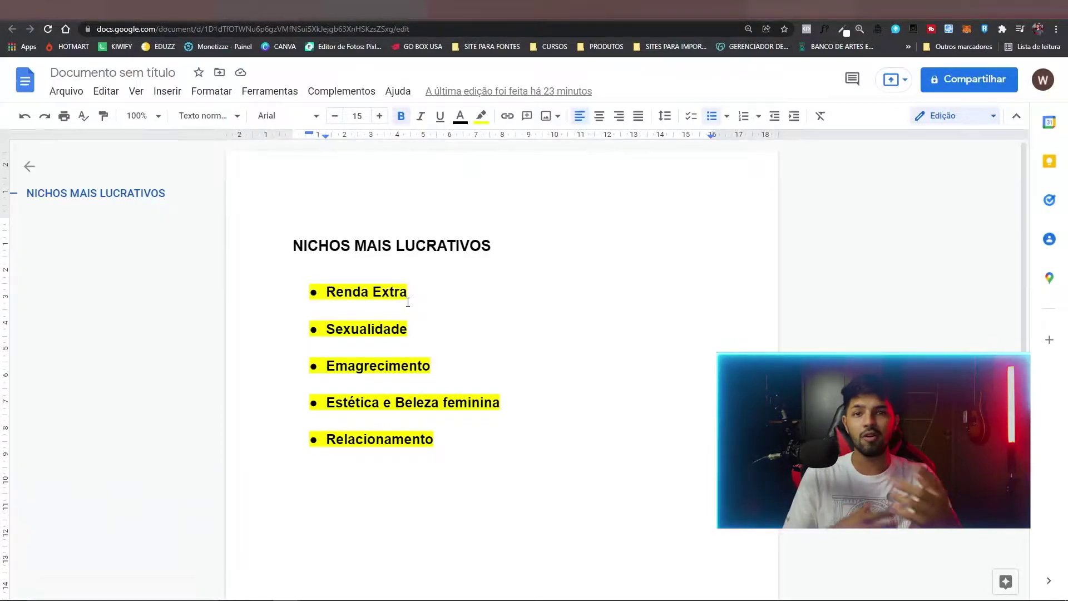
left_click_drag(407, 292, 321, 293)
left_click(328, 294)
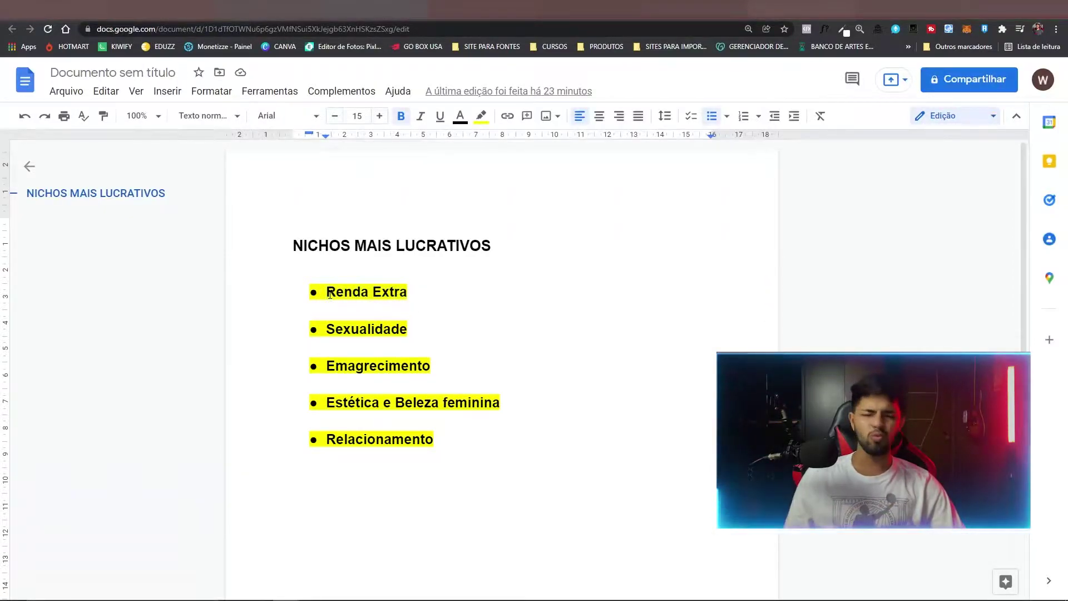
left_click_drag(325, 293, 410, 291)
left_click(410, 290)
triple_click(341, 290)
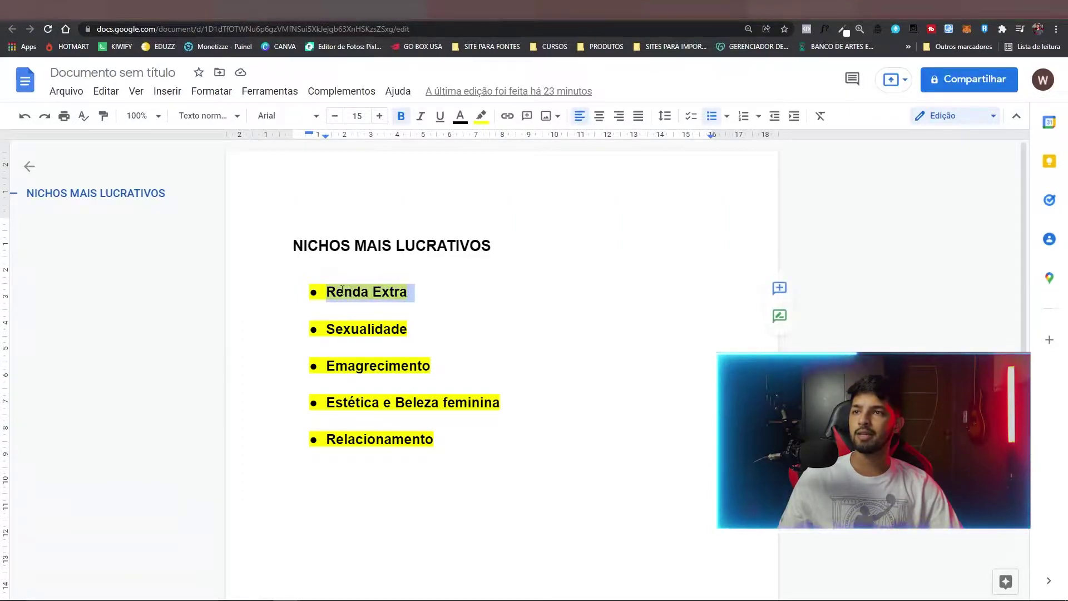
left_click(329, 317)
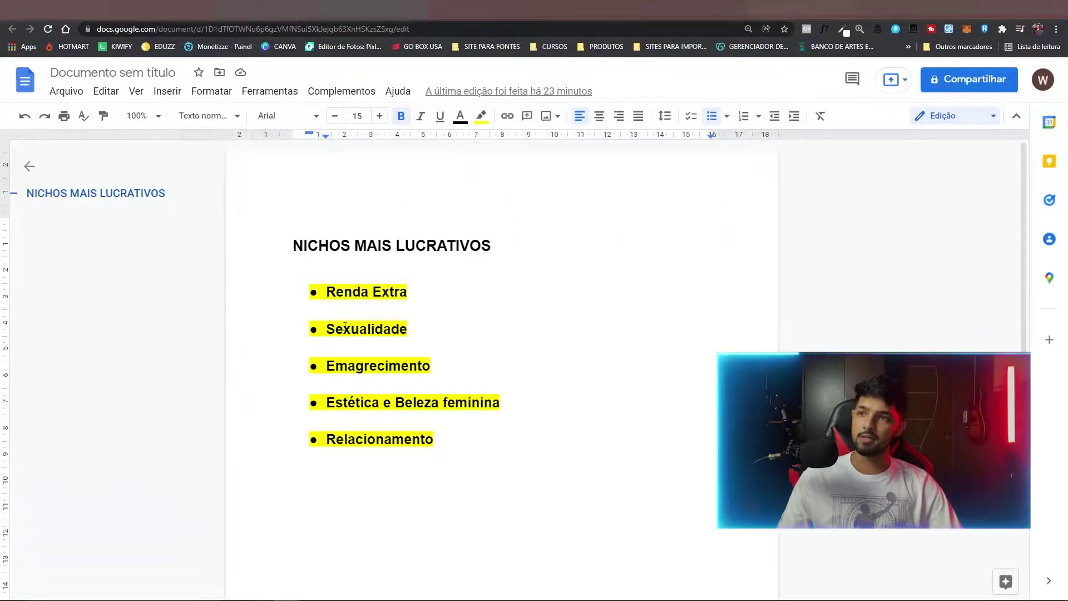
left_click_drag(326, 328, 407, 325)
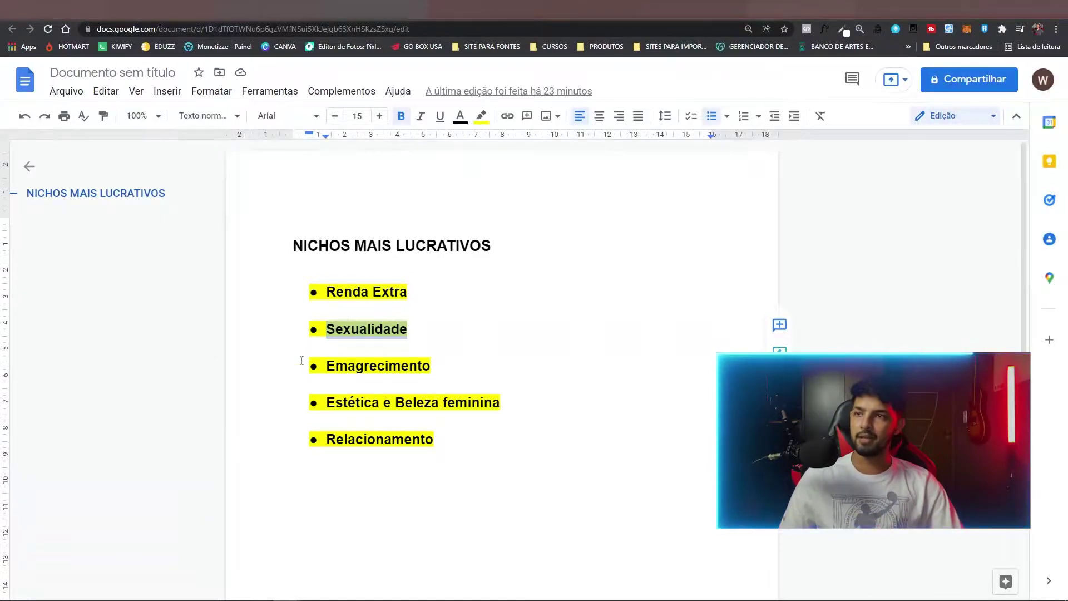
key("Left")
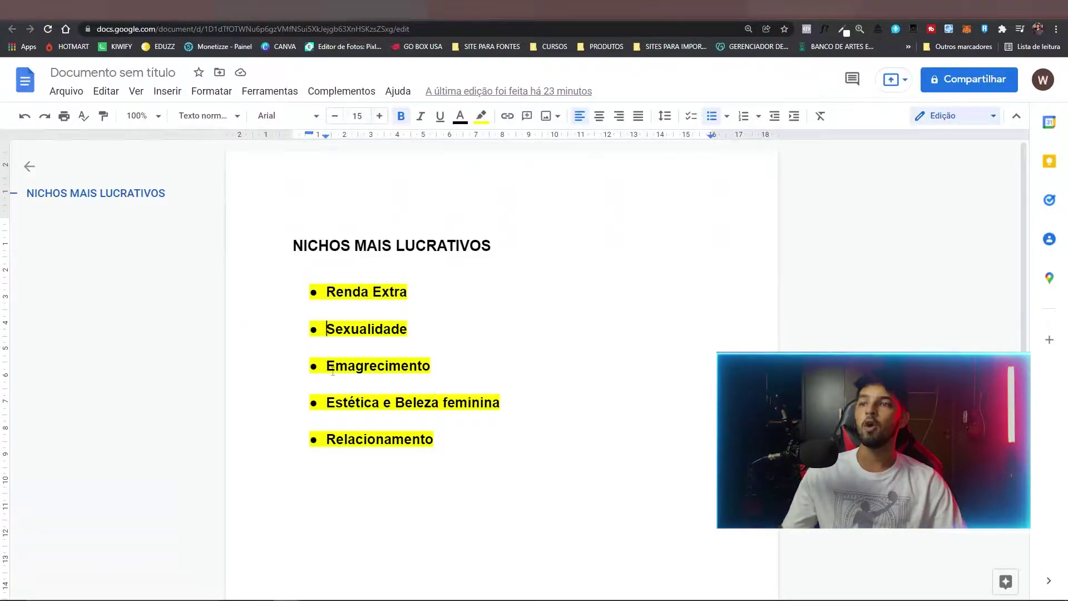
left_click_drag(326, 367, 432, 369)
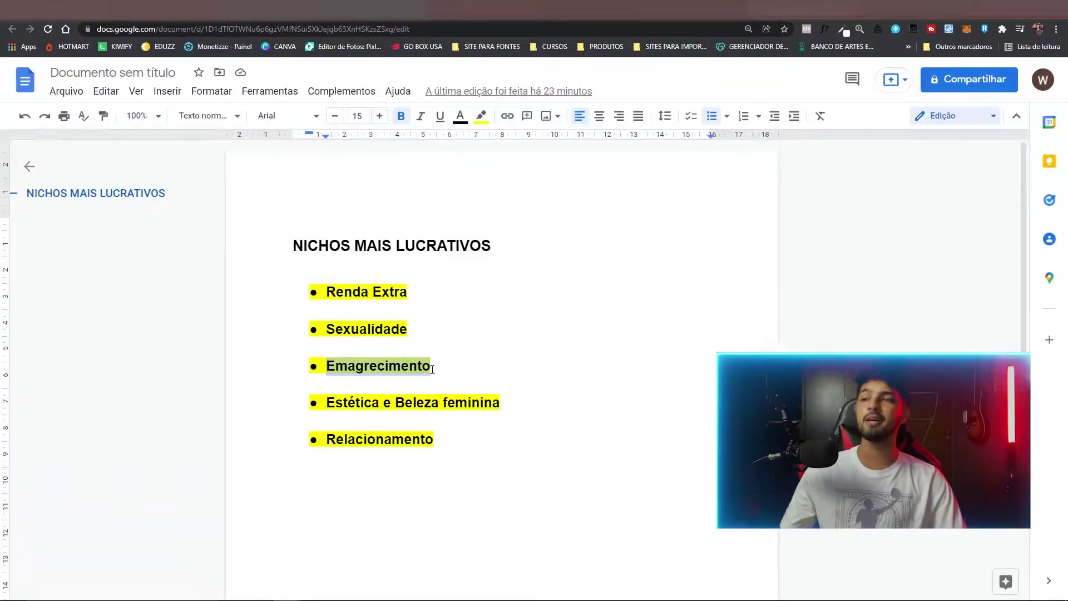
left_click(433, 368)
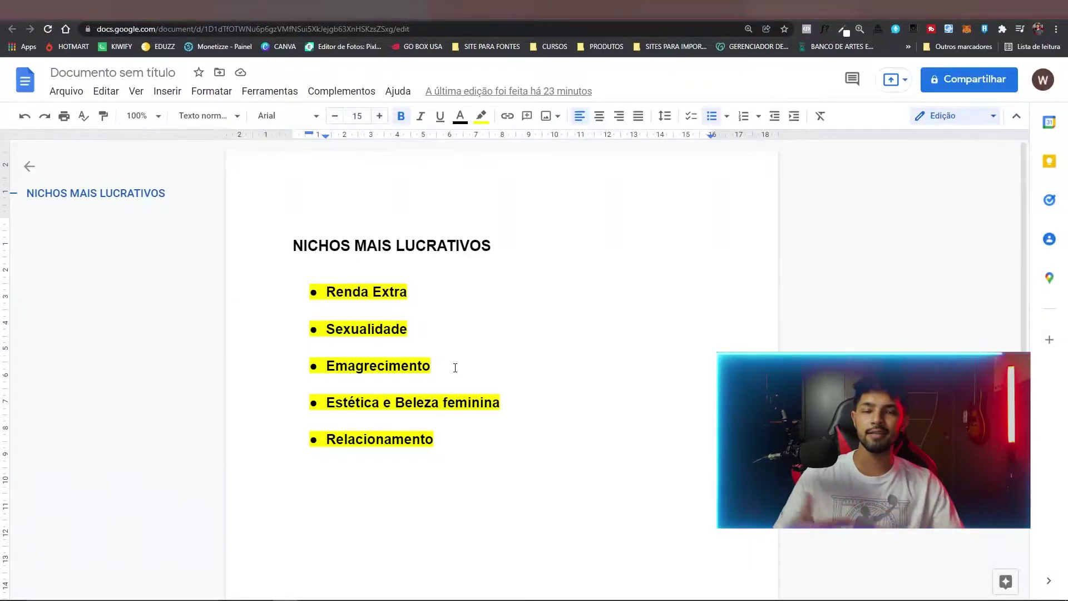
left_click_drag(434, 367, 327, 367)
key("Right")
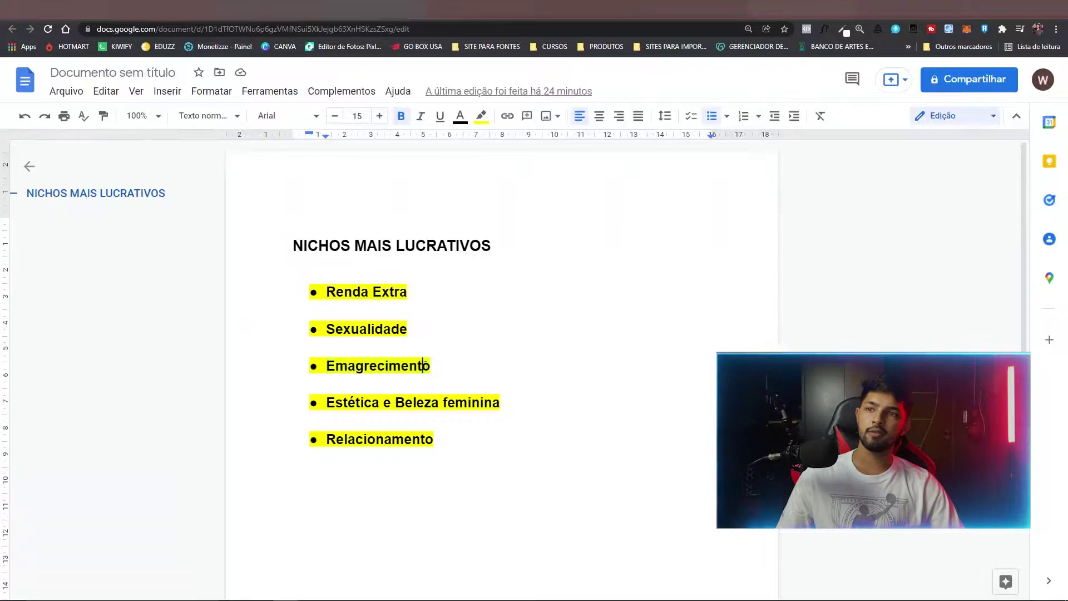
left_click_drag(327, 367, 392, 367)
left_click(432, 367)
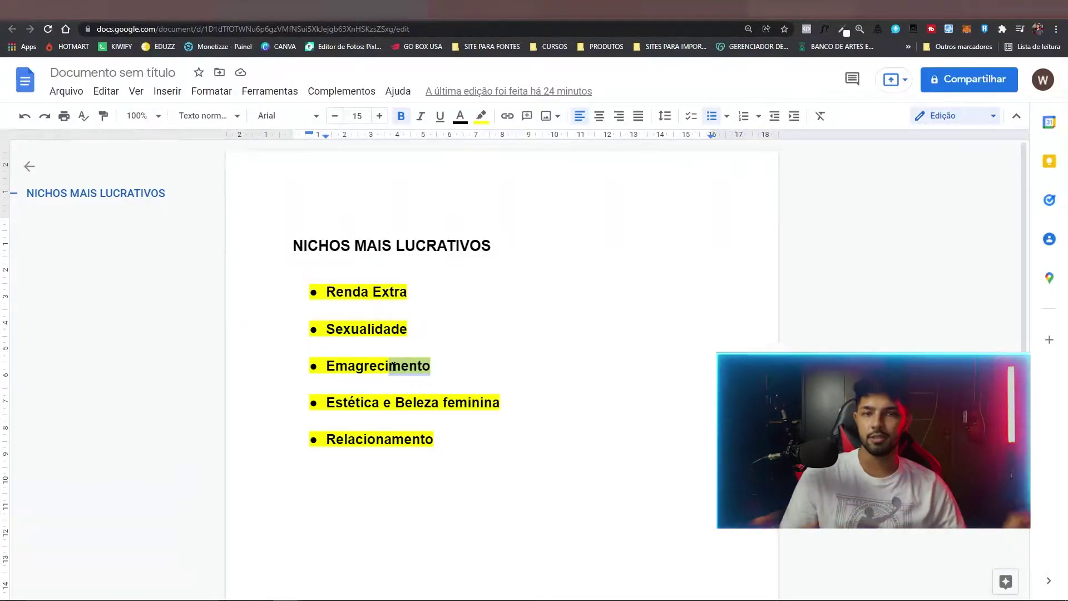
left_click(333, 367)
left_click_drag(334, 367, 328, 368)
left_click(432, 366)
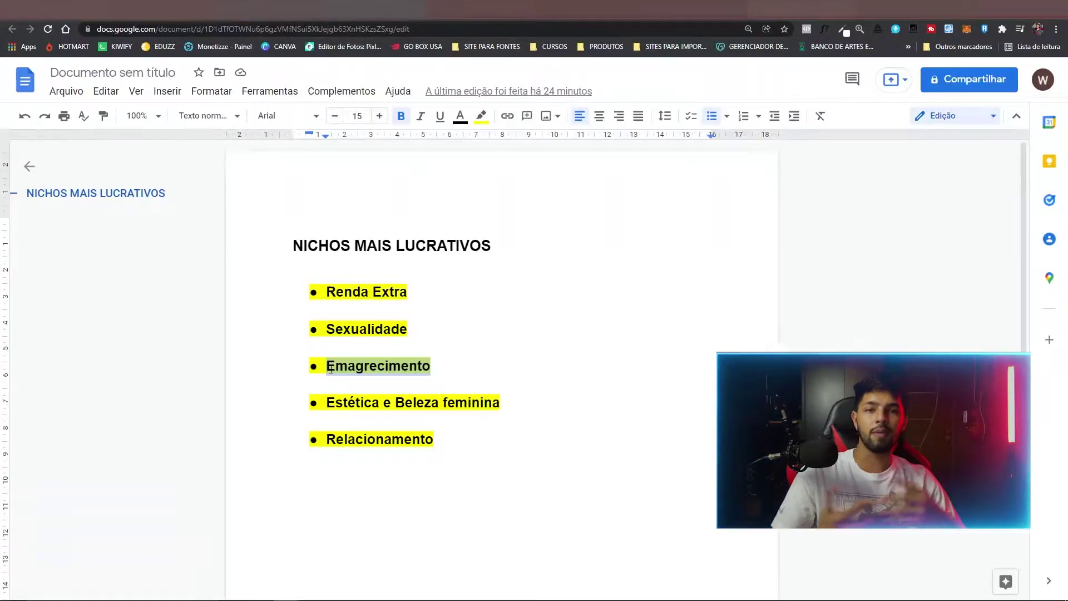
left_click(331, 369)
left_click_drag(331, 369, 415, 371)
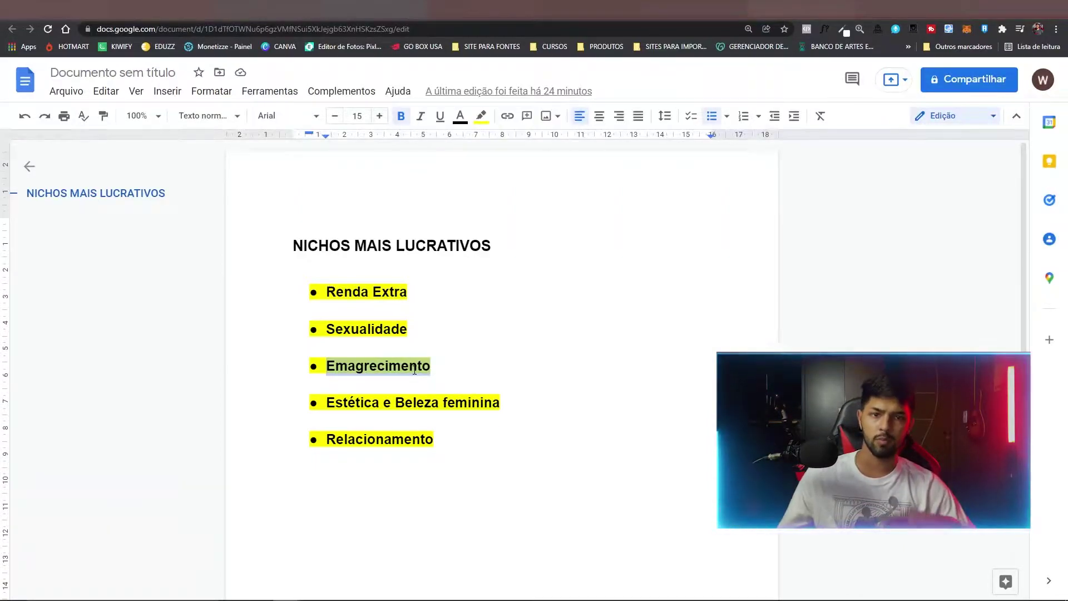
left_click(326, 363)
left_click_drag(326, 362, 431, 367)
left_click_drag(324, 406, 500, 403)
left_click(500, 402)
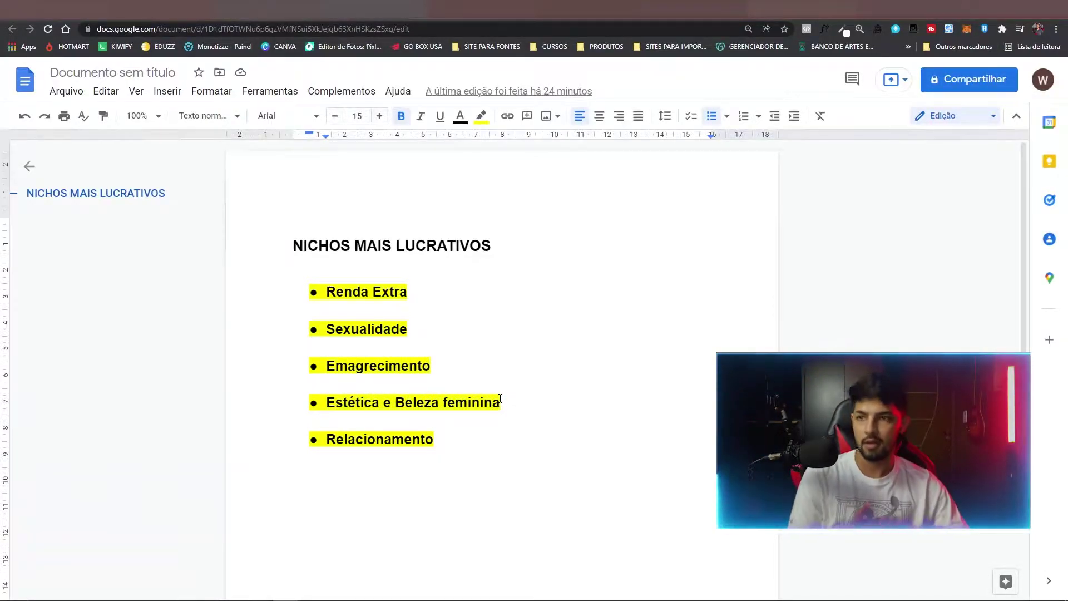
double_click(472, 401)
left_click_drag(472, 401, 502, 404)
left_click(293, 274)
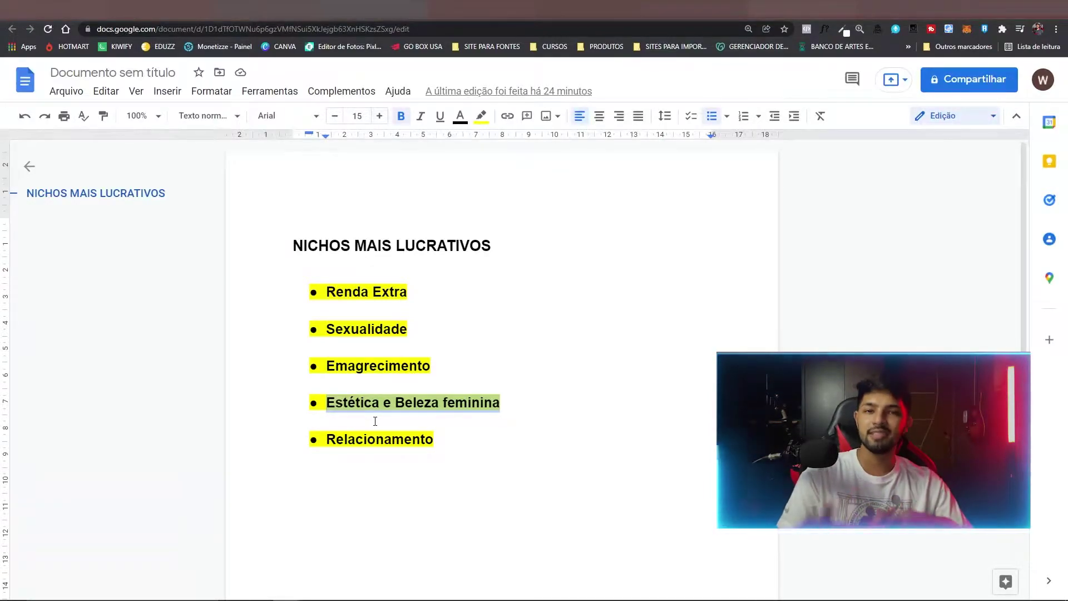
left_click_drag(327, 404, 501, 397)
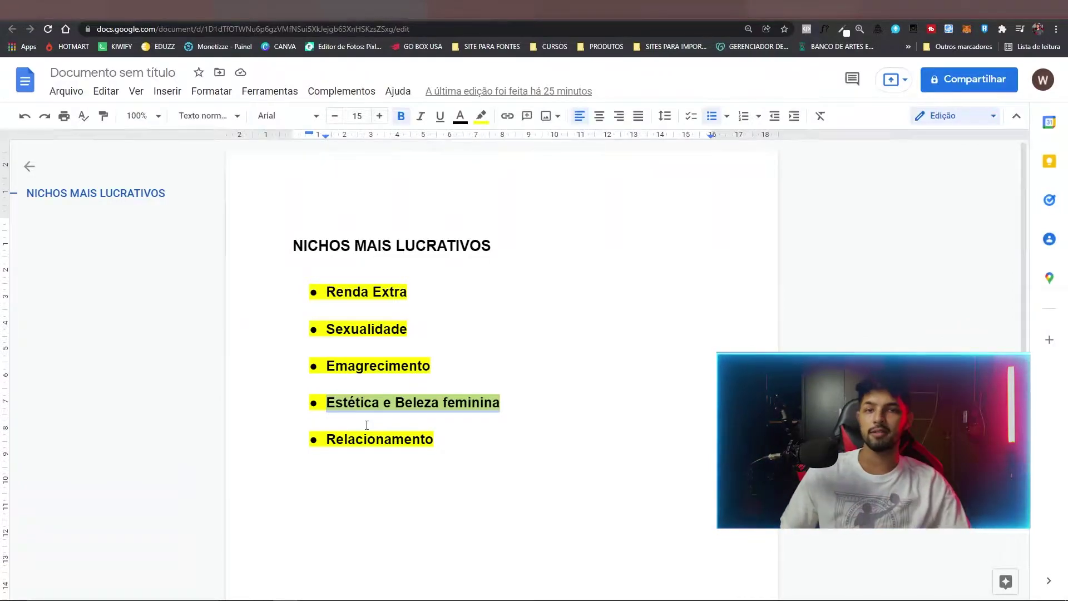
left_click_drag(326, 439, 433, 437)
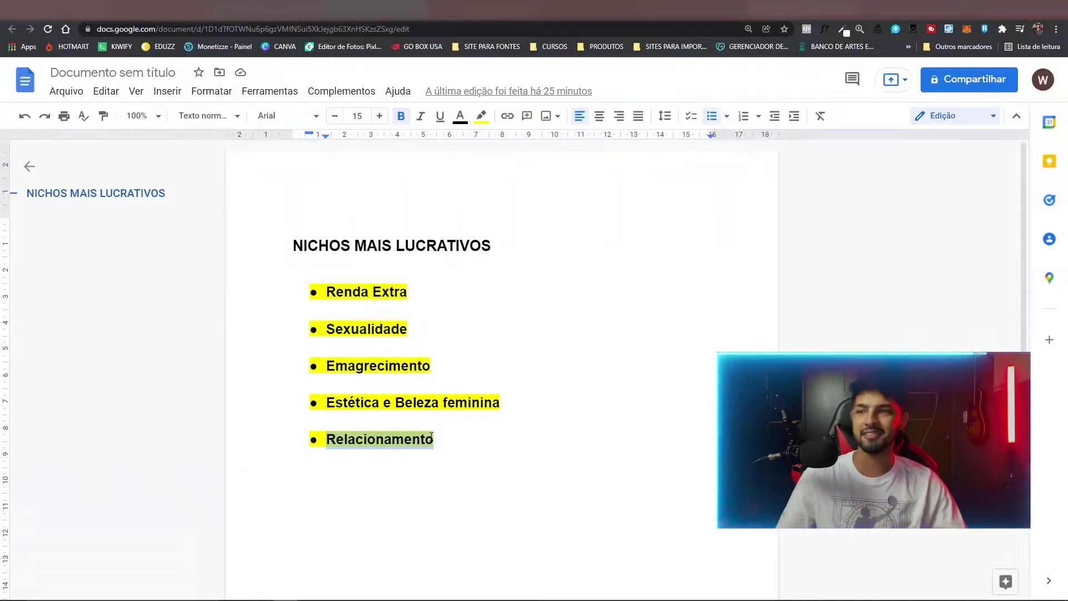
left_click_drag(326, 440, 434, 437)
left_click(434, 439)
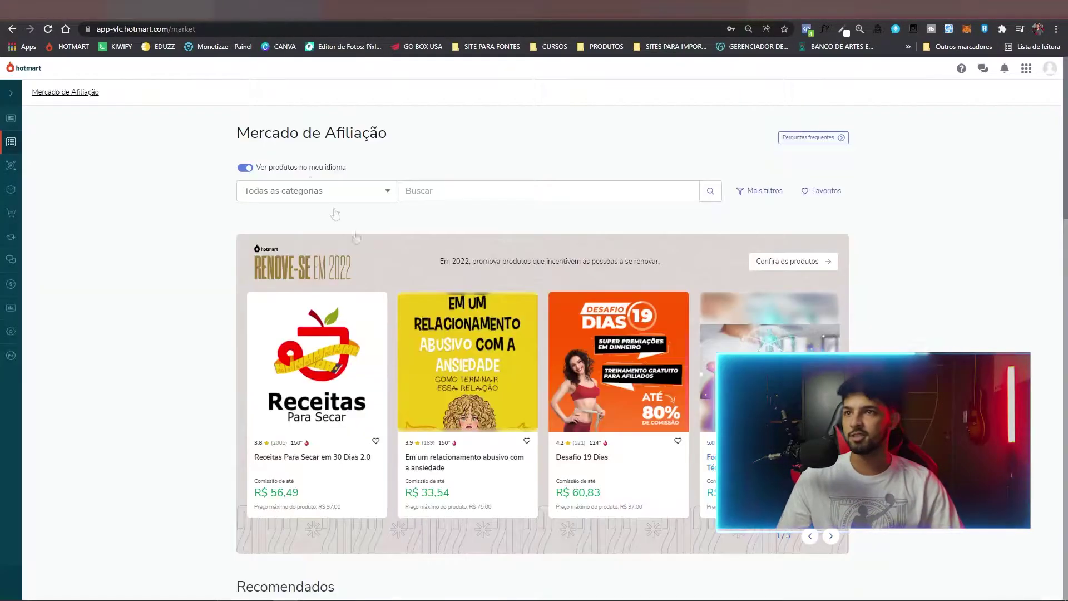
Open the Receitas Para Secar em 30 Dias 2.0 product page, then return to the Google Docs notes.
scroll(471, 346, "down", 3)
scroll(471, 347, "down", 4)
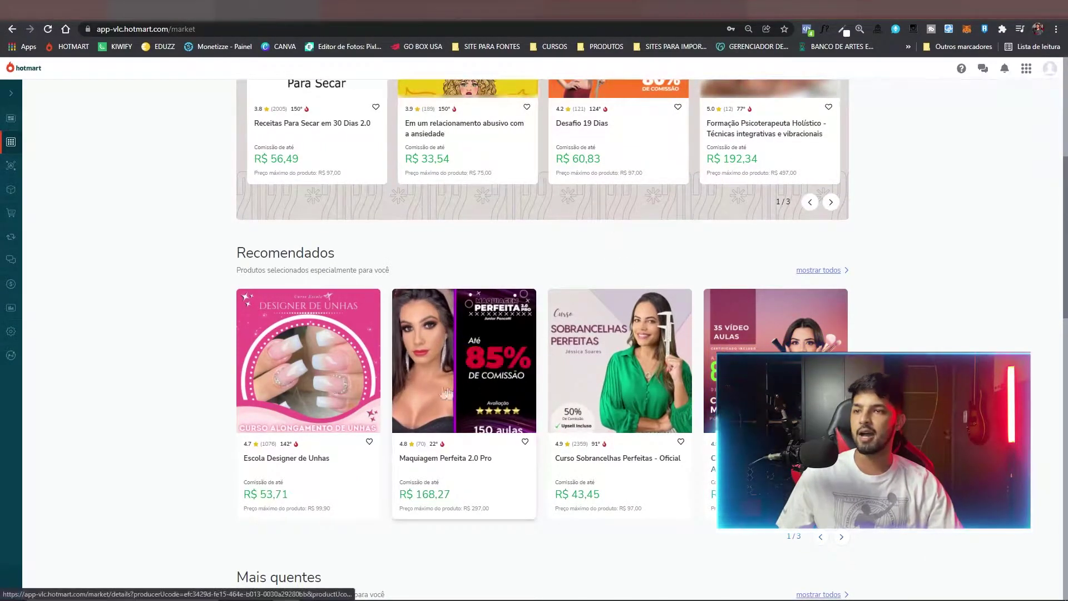
scroll(333, 384, "down", 7)
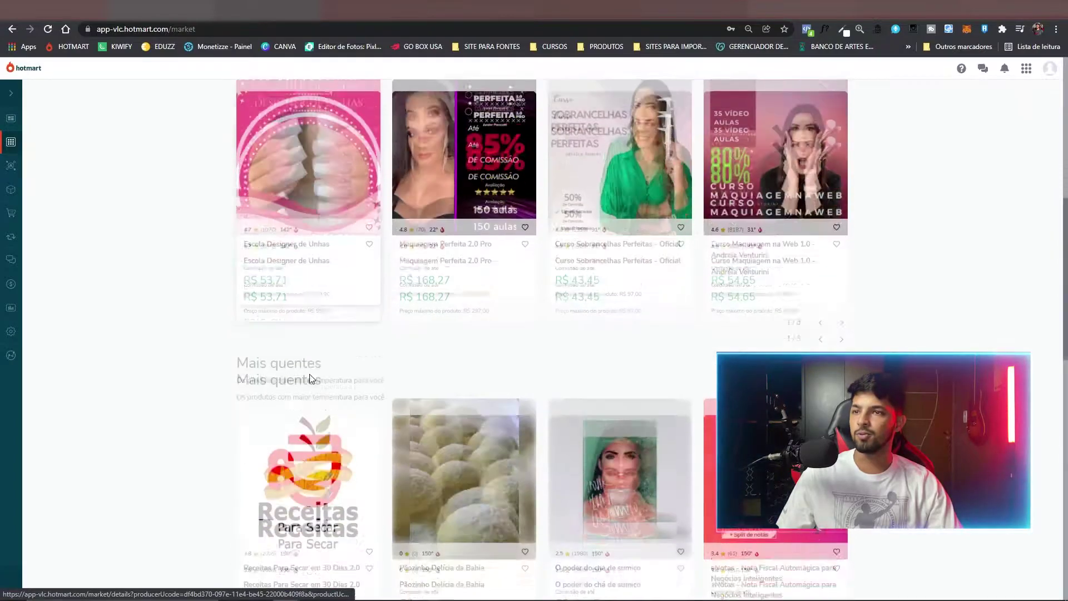
left_click(317, 379)
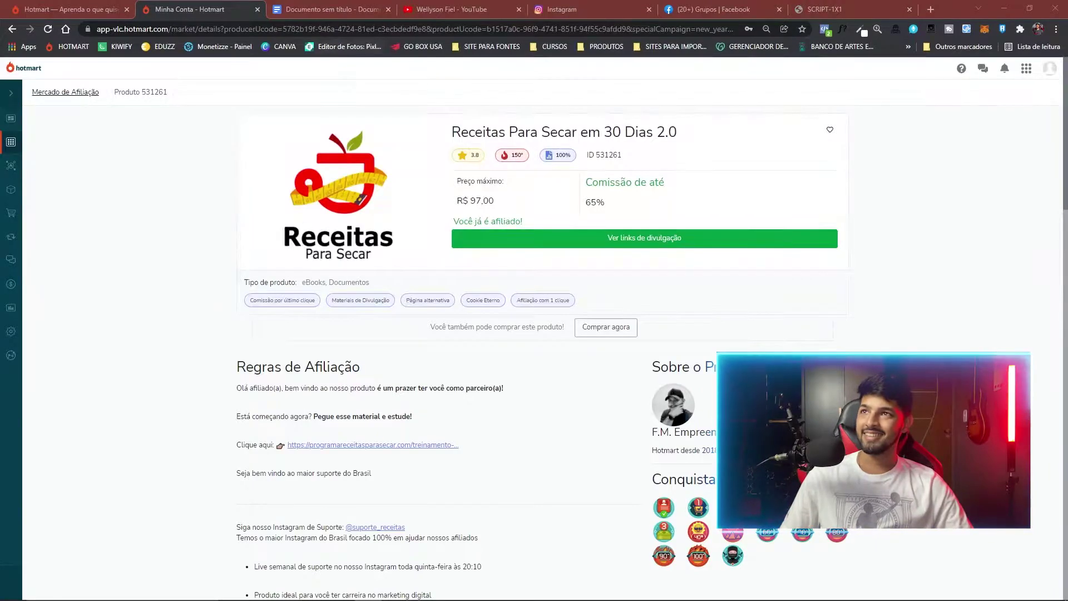
left_click(328, 7)
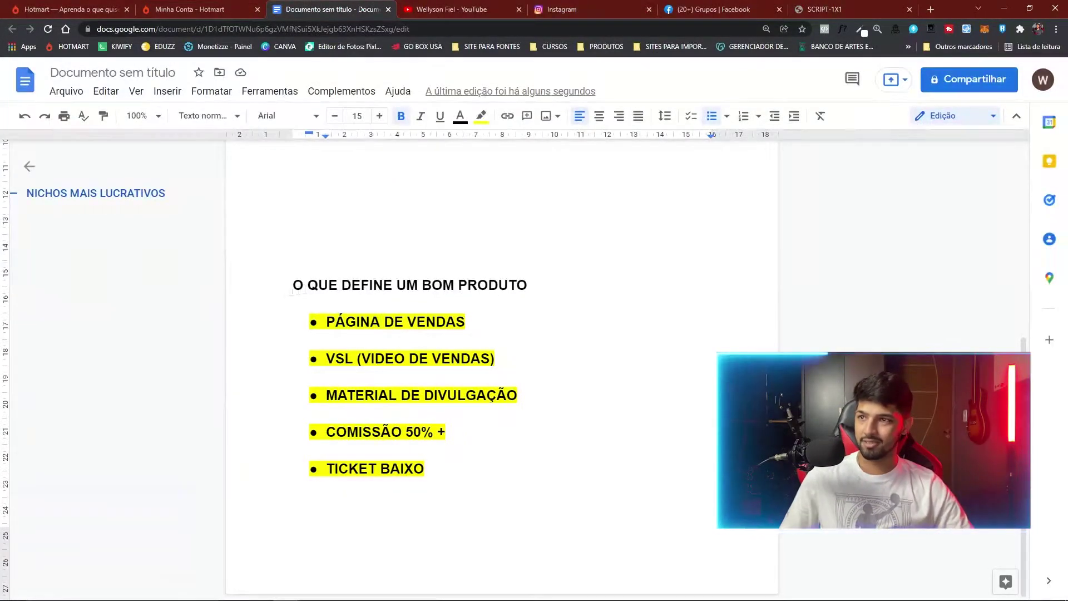